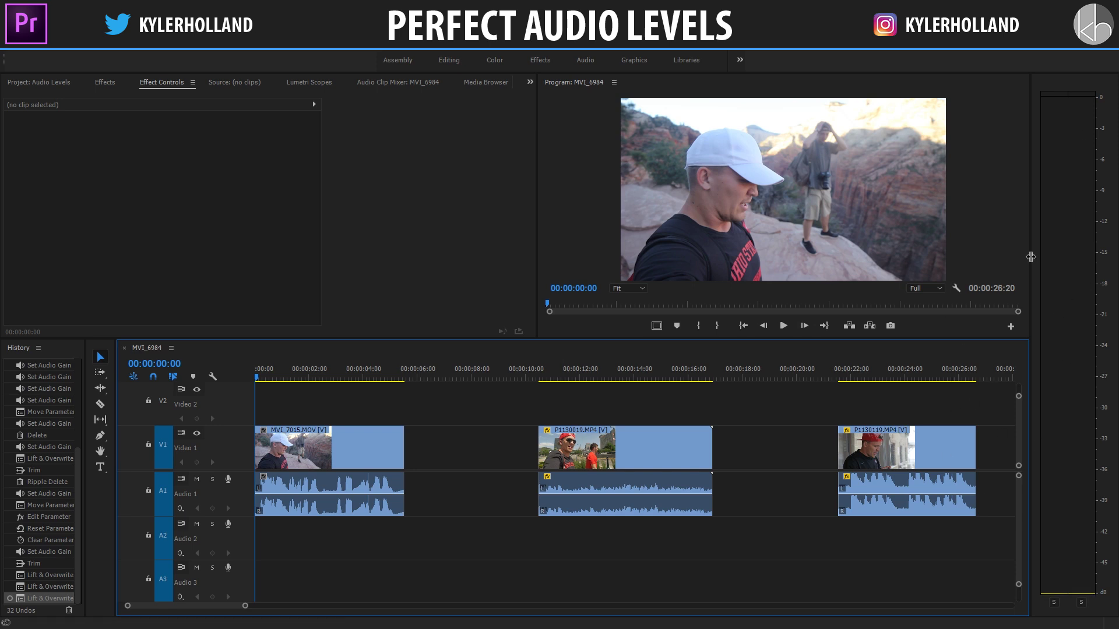
# - Play the sequence briefly while watching the audio meters
pyautogui.click(1072, 388)
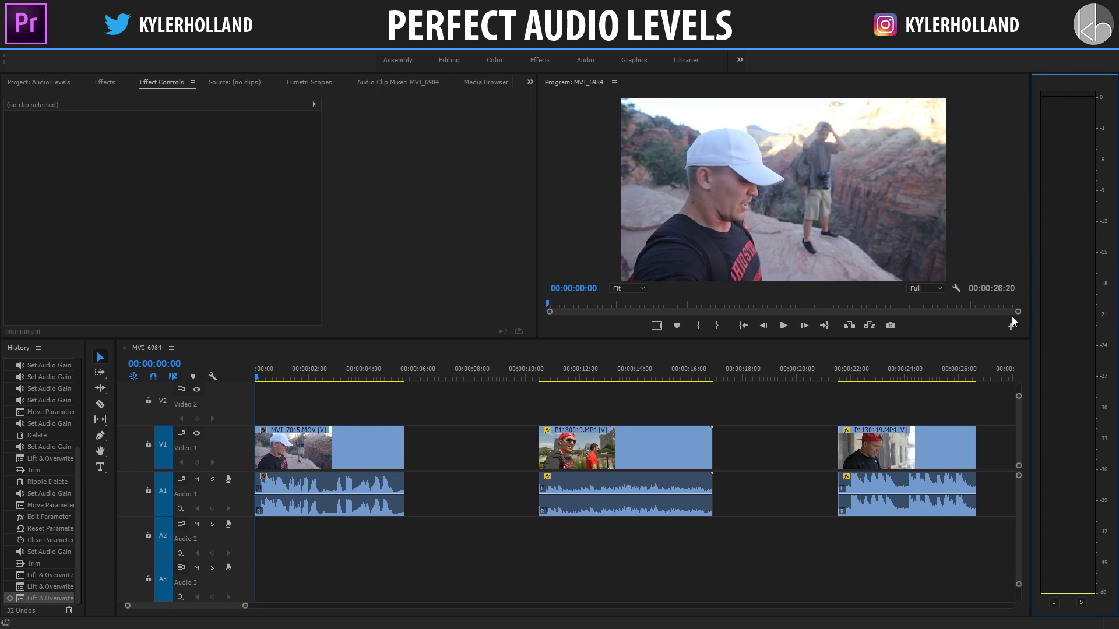
pyautogui.press('space')
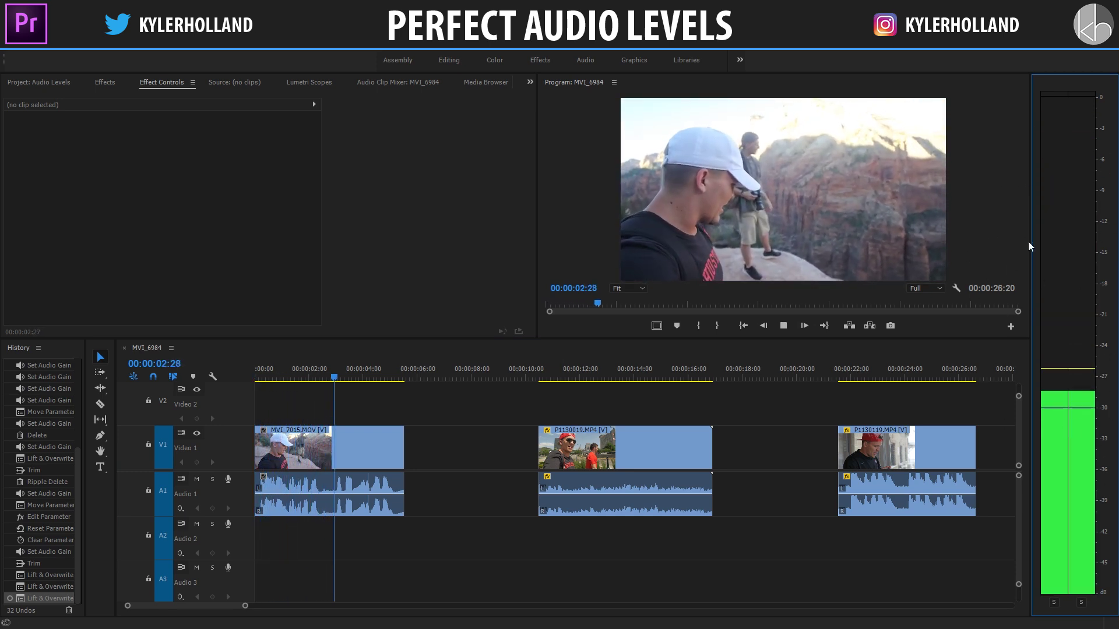
pyautogui.press('space')
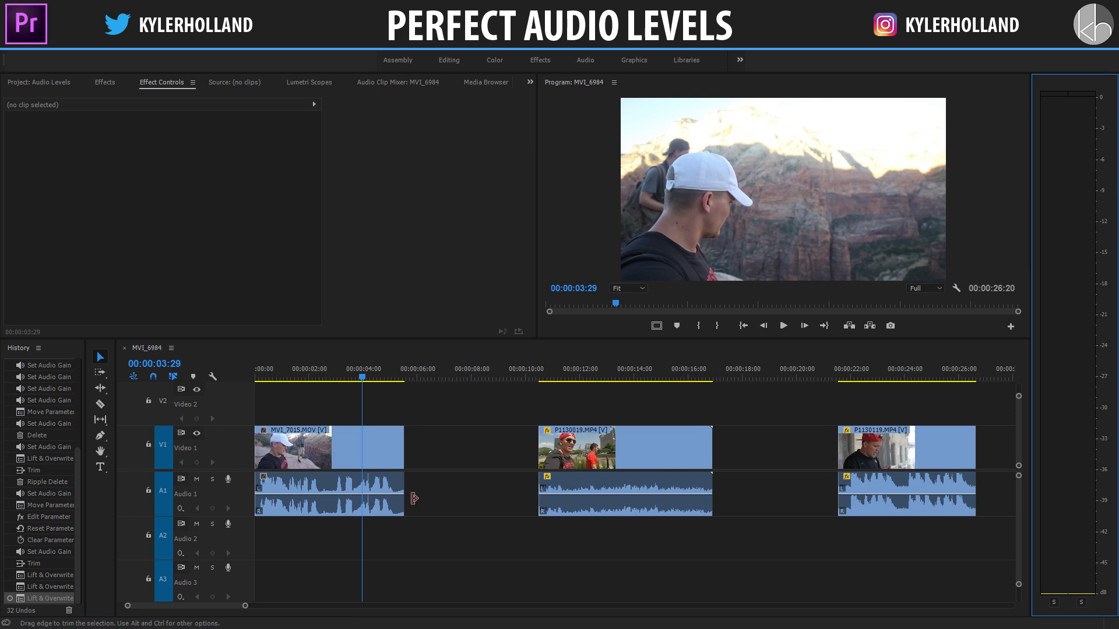
# - Inspect the volume of clips MVI_7015, P1130019 and P1130119 by selecting each, then clear the selection
pyautogui.click(398, 500)
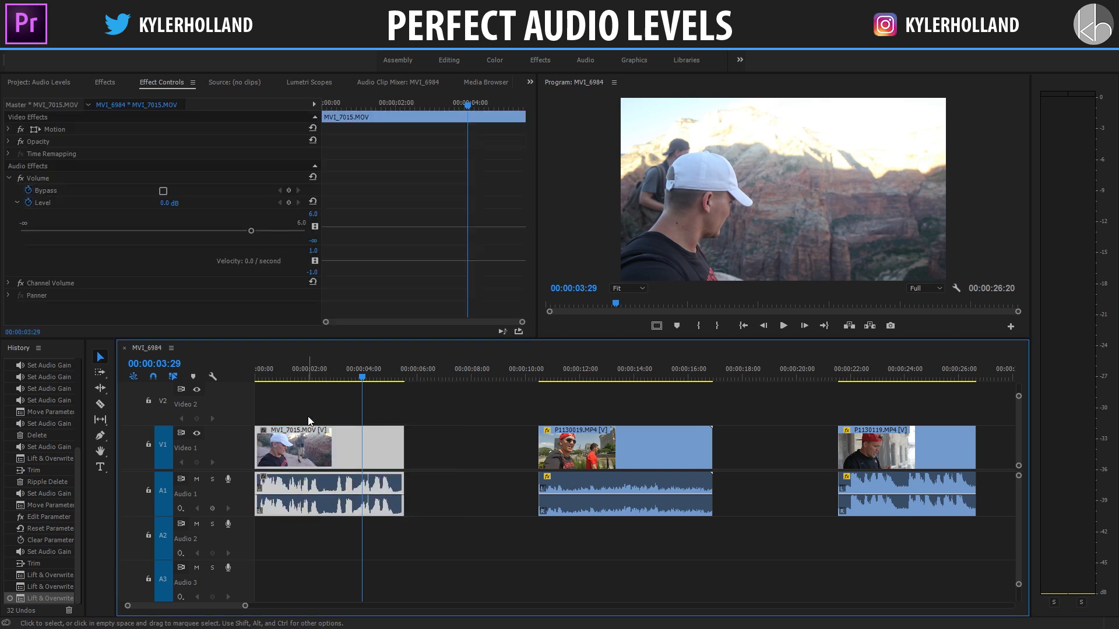
pyautogui.click(309, 421)
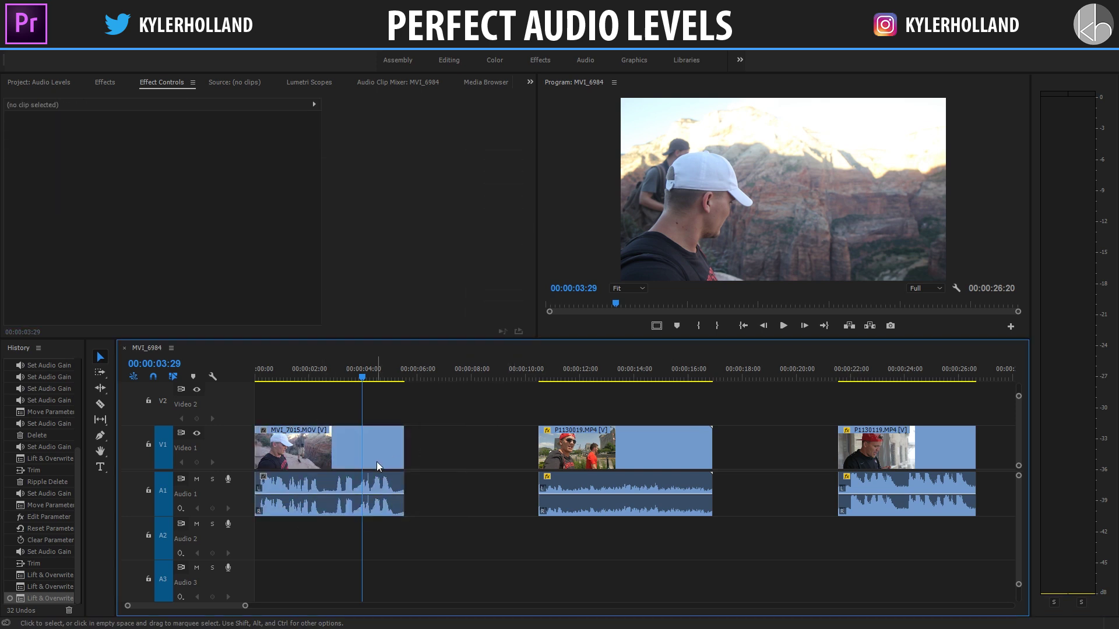
pyautogui.moveTo(528, 393); pyautogui.dragTo(703, 525)
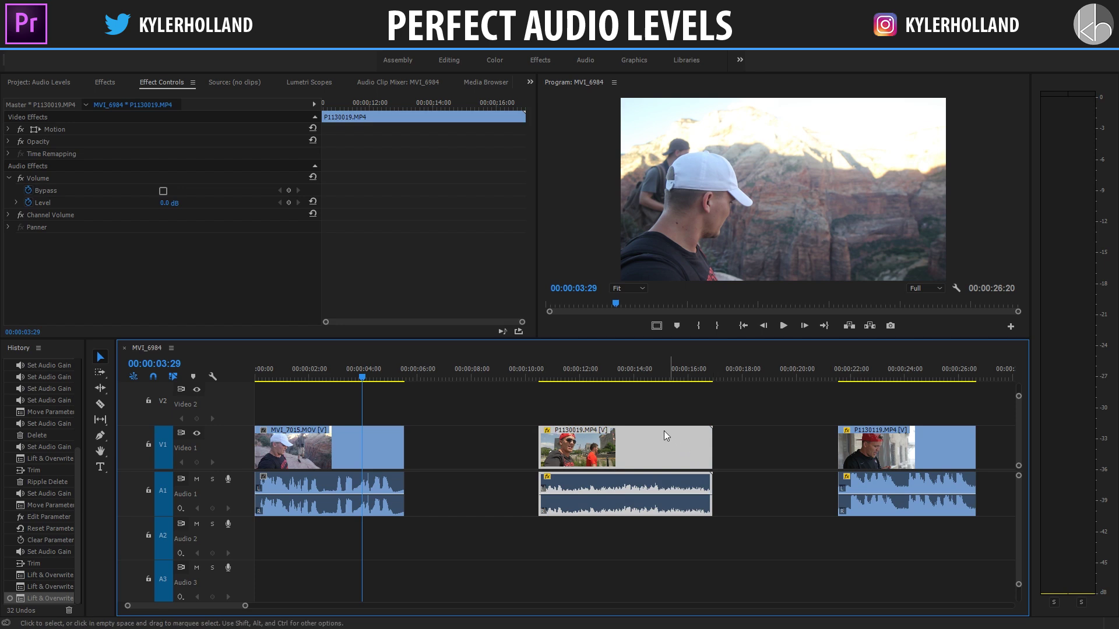
pyautogui.click(617, 420)
pyautogui.click(619, 443)
pyautogui.click(760, 439)
pyautogui.moveTo(828, 399); pyautogui.dragTo(921, 495)
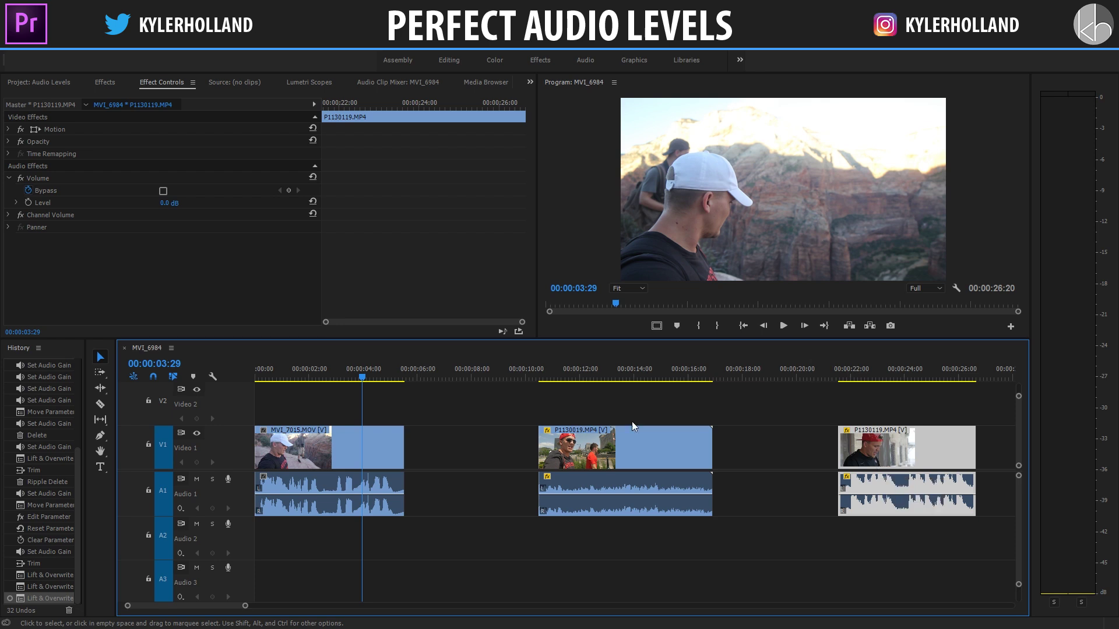
pyautogui.click(473, 485)
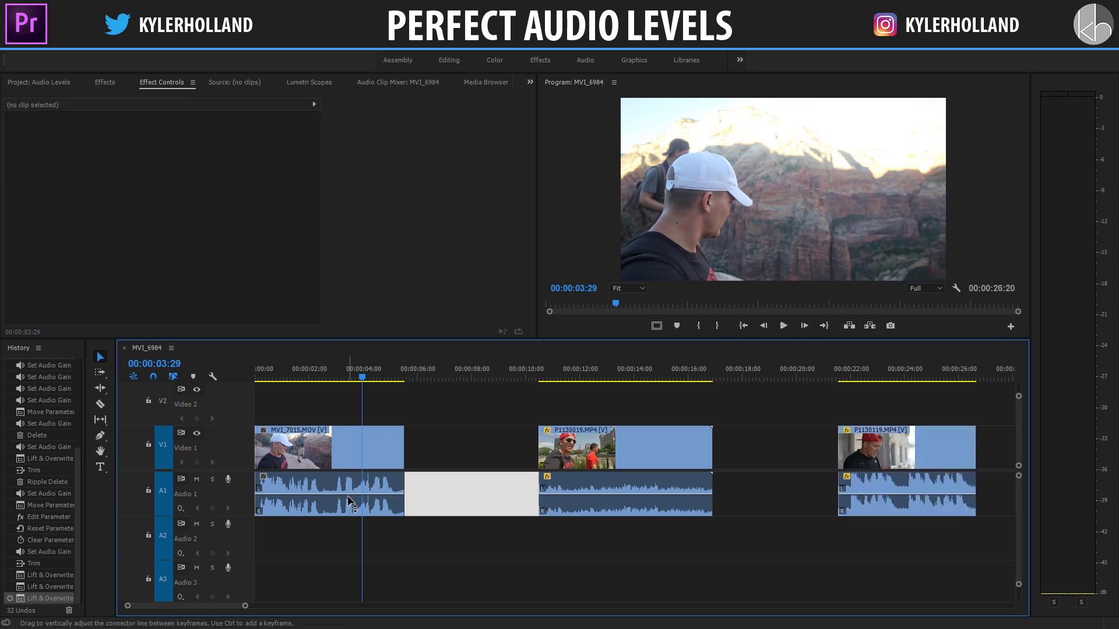
# - Expand the Audio 1 track height to enlarge the waveforms, then return the playhead to the start
pyautogui.doubleClick(228, 496)
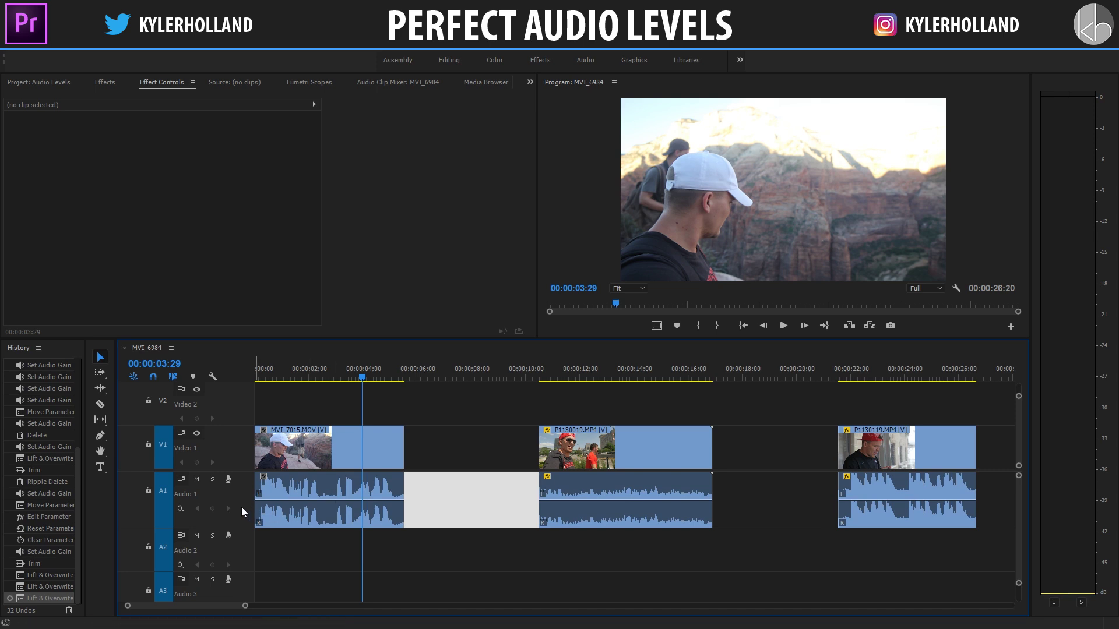
pyautogui.scroll(4, 242, 500)
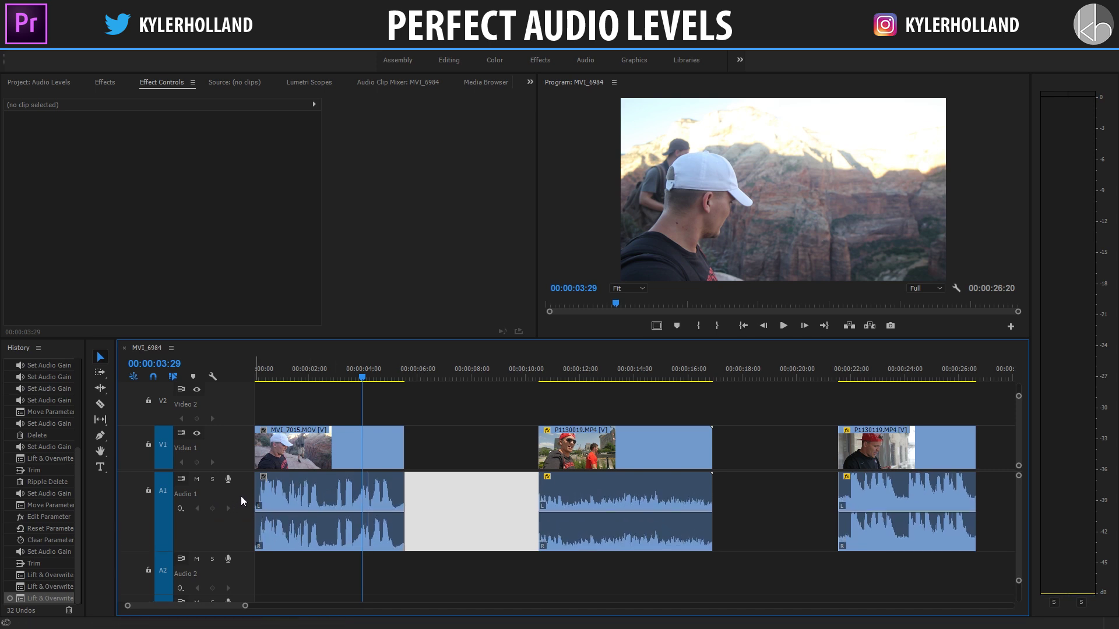
pyautogui.scroll(1, 241, 501)
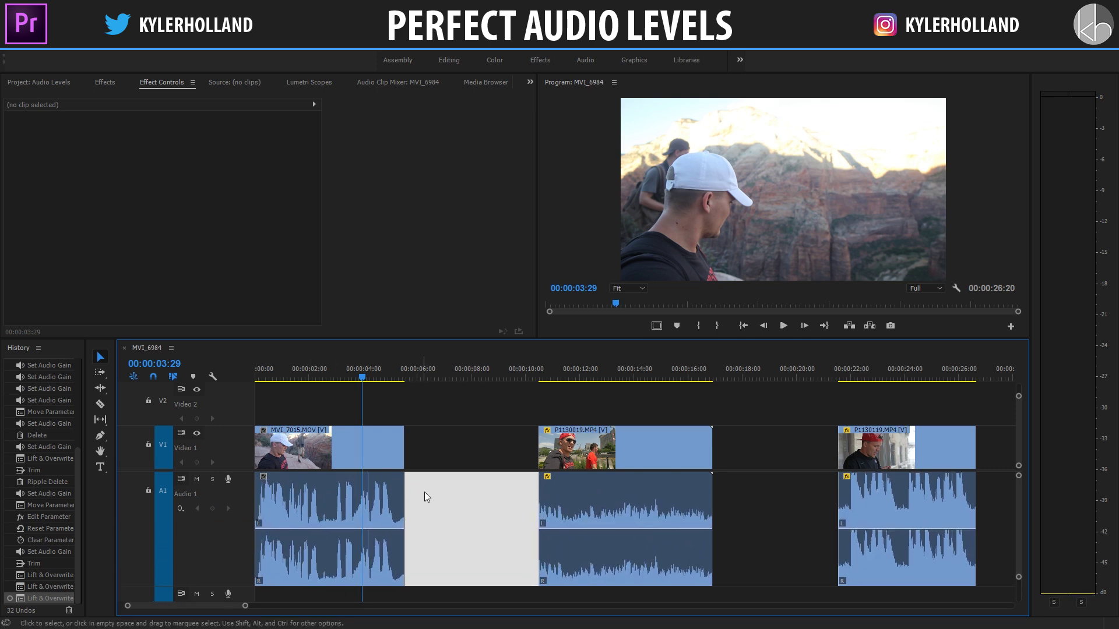
pyautogui.click(425, 507)
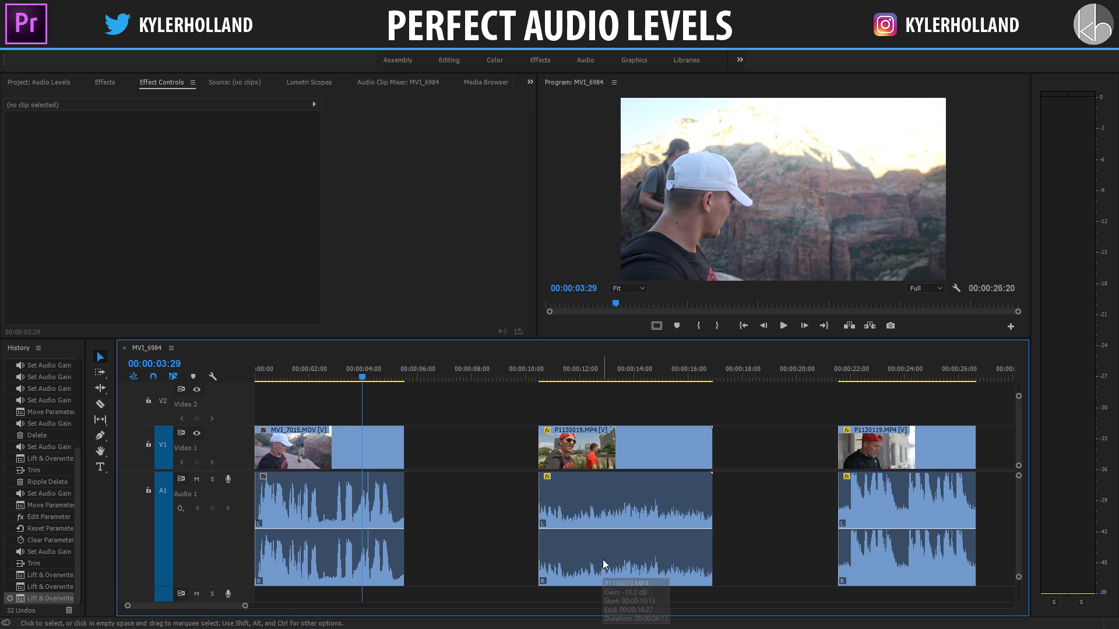
pyautogui.press('Home')
pyautogui.click(1071, 350)
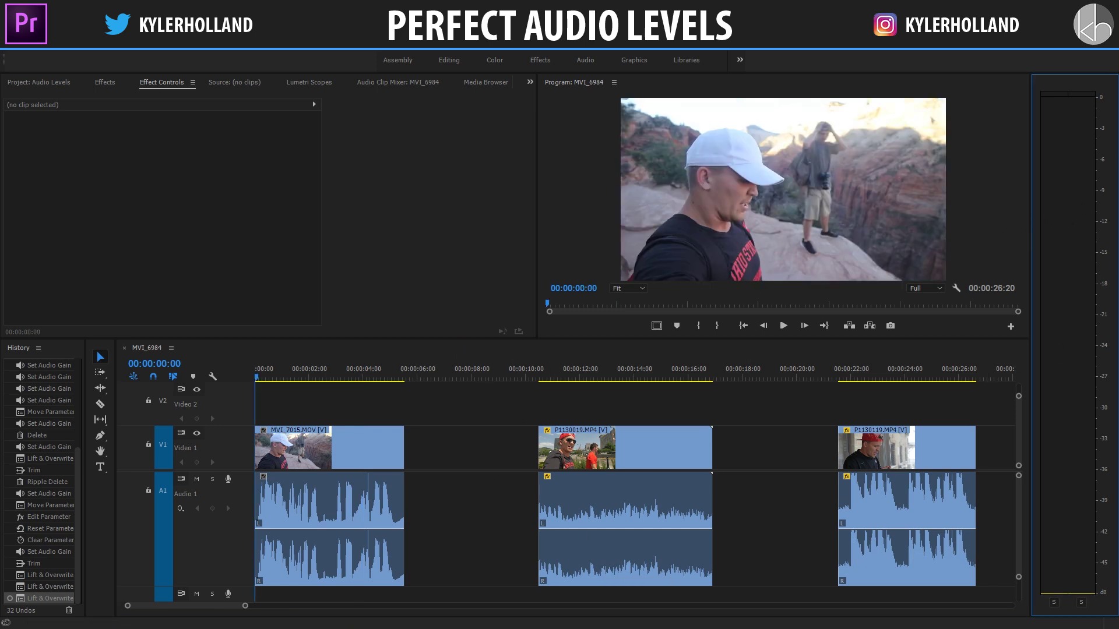
# - Confirm Audio Meters is enabled in the Window menu and review the meter options
pyautogui.click(178, 48)
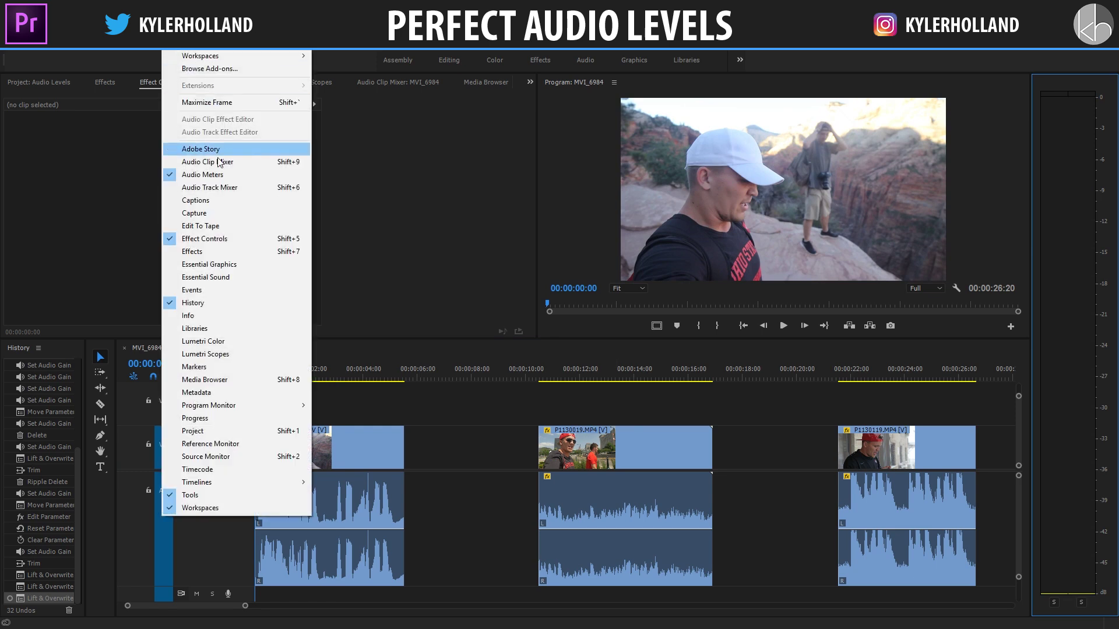
pyautogui.click(216, 179)
pyautogui.rightClick(1037, 218)
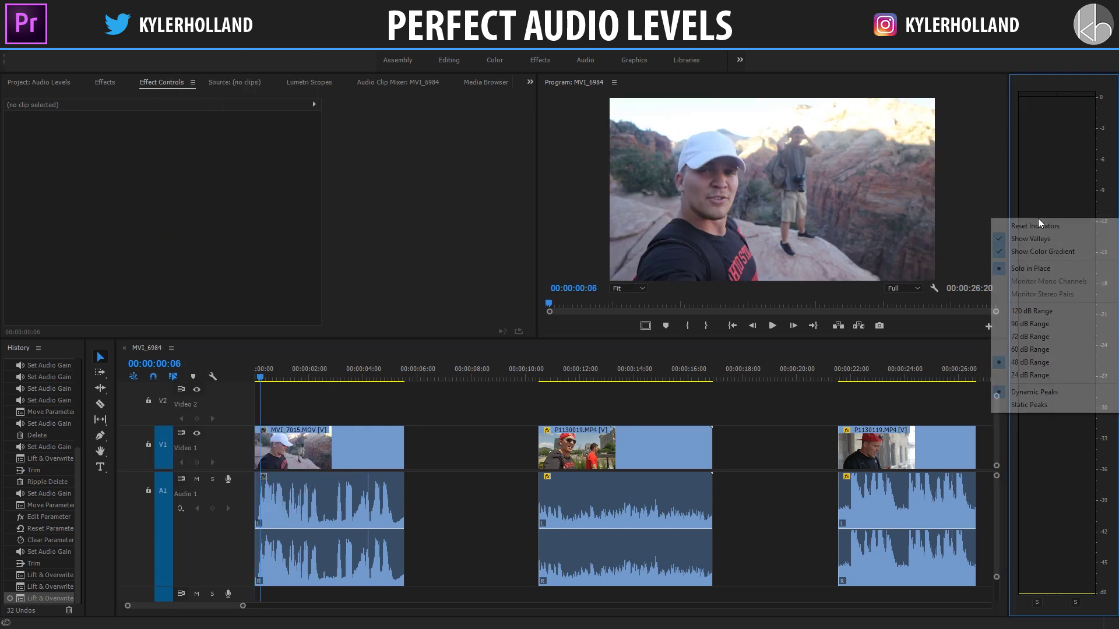
pyautogui.click(1043, 251)
pyautogui.click(562, 400)
# - Turn off Show Color Gradient on the audio meters and play from near the start
pyautogui.rightClick(1071, 188)
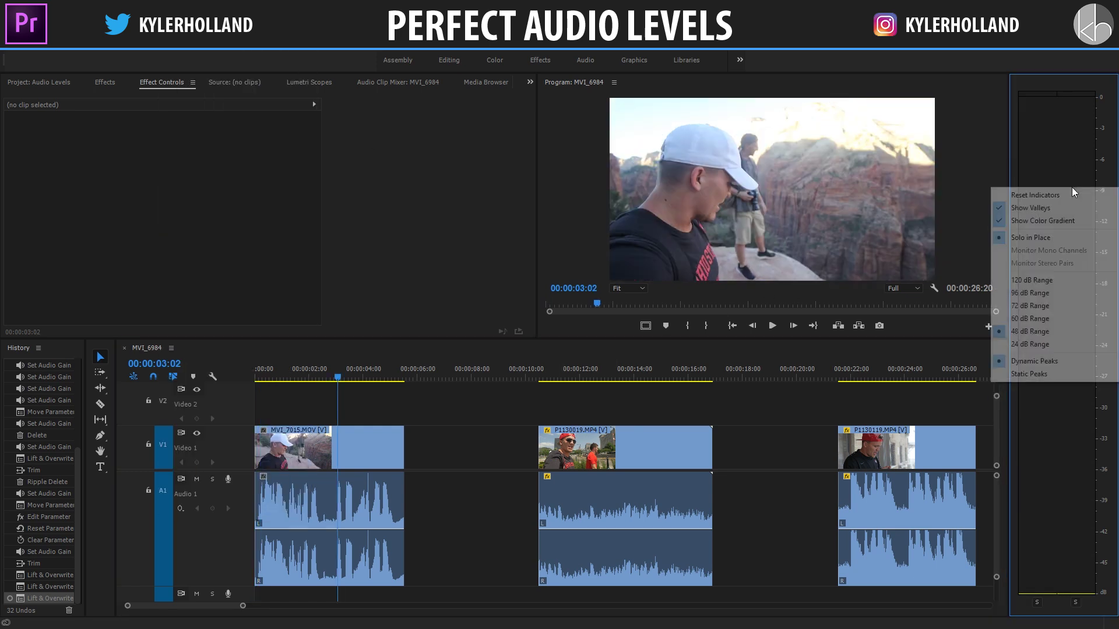
pyautogui.click(1058, 222)
pyautogui.click(272, 370)
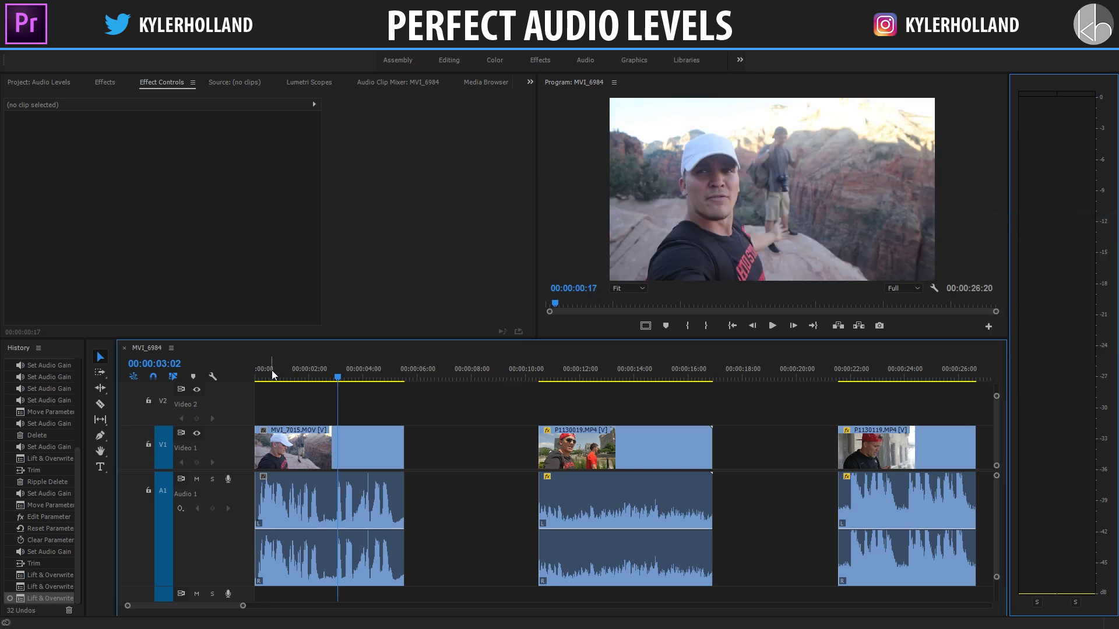
pyautogui.press('space')
pyautogui.press('space')
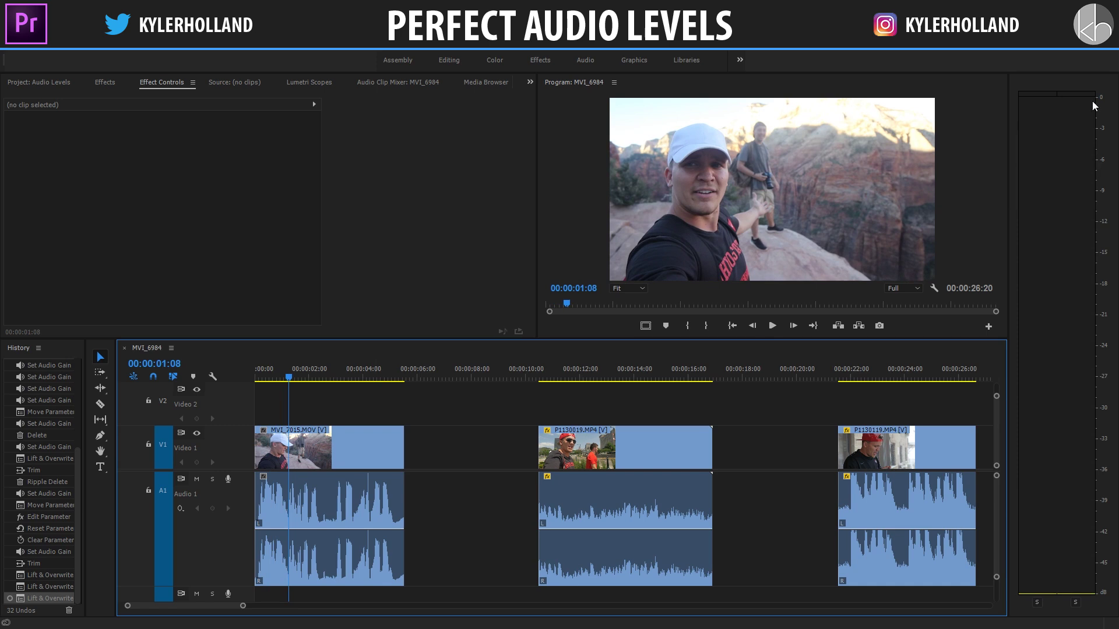
# - After a short playback, switch the audio meters to Static Peaks
pyautogui.press('space')
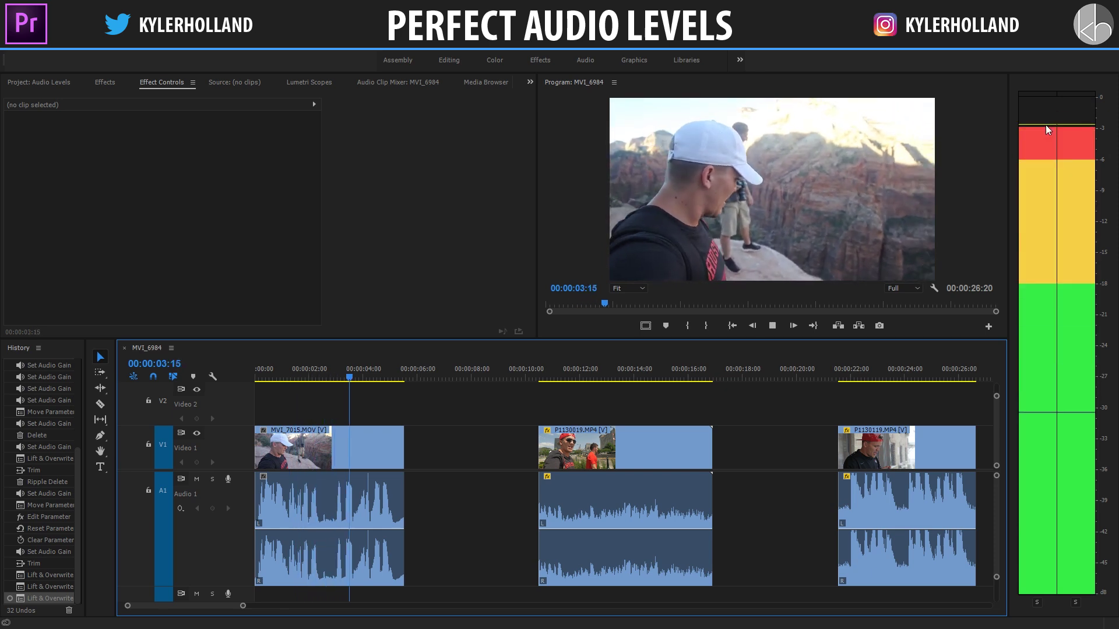
pyautogui.press('space')
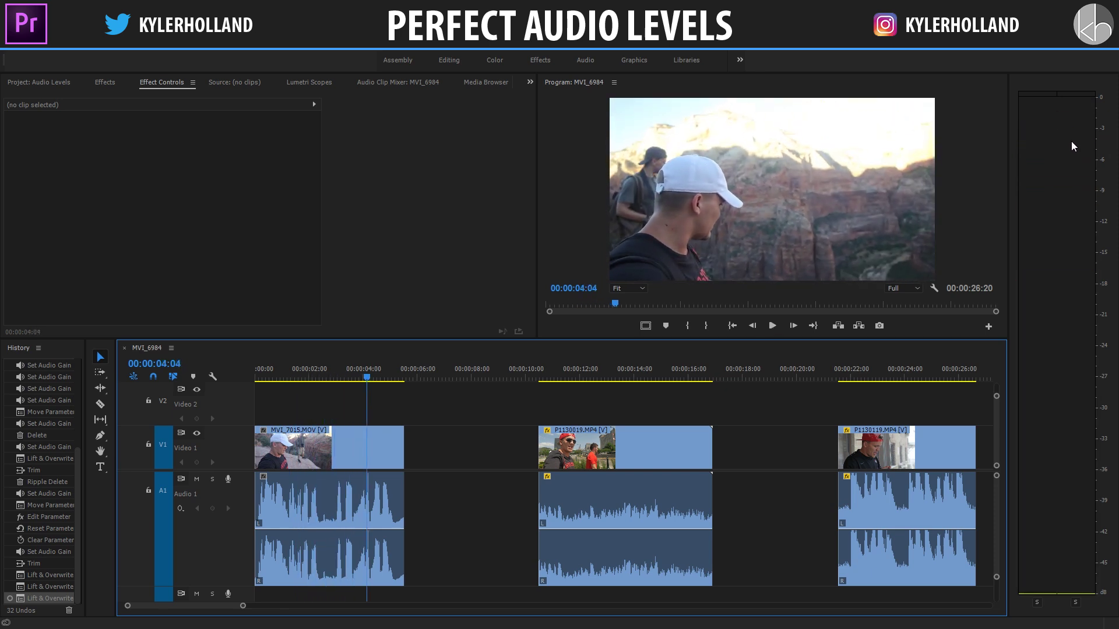
pyautogui.rightClick(1058, 268)
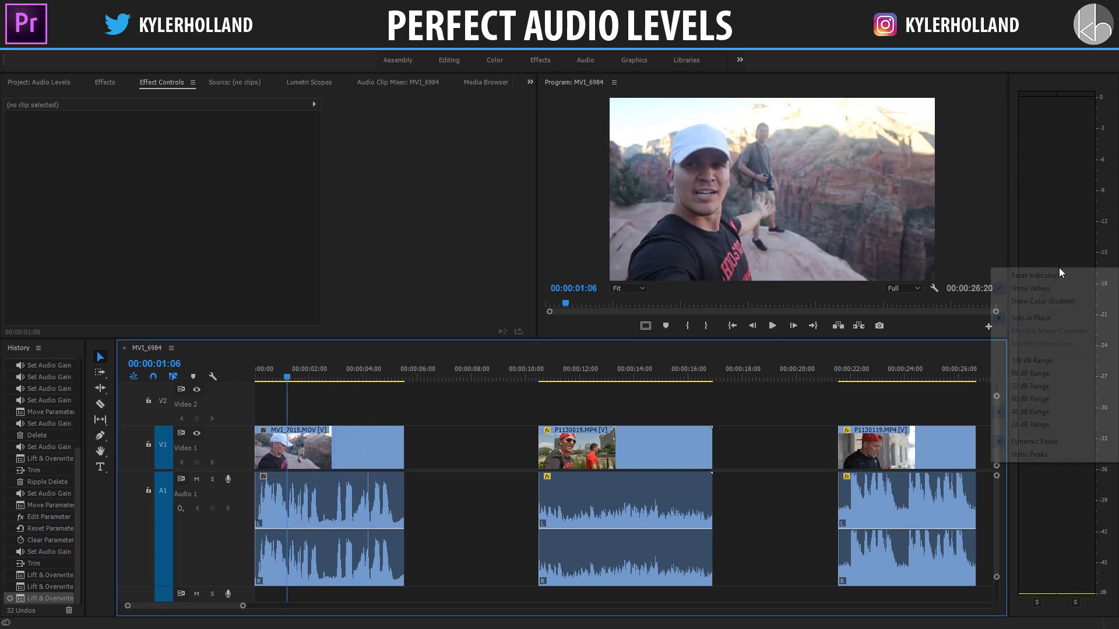
pyautogui.click(1055, 453)
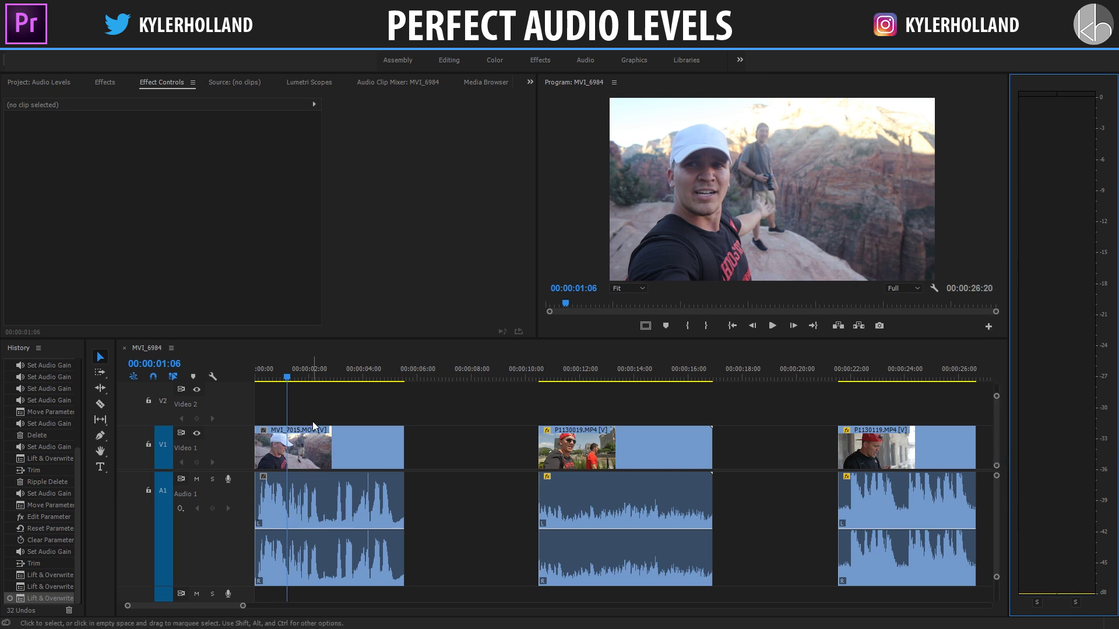
# - Play the first clip to read its held peak near -3 dB, then select MVI_7015
pyautogui.press('space')
pyautogui.press('space')
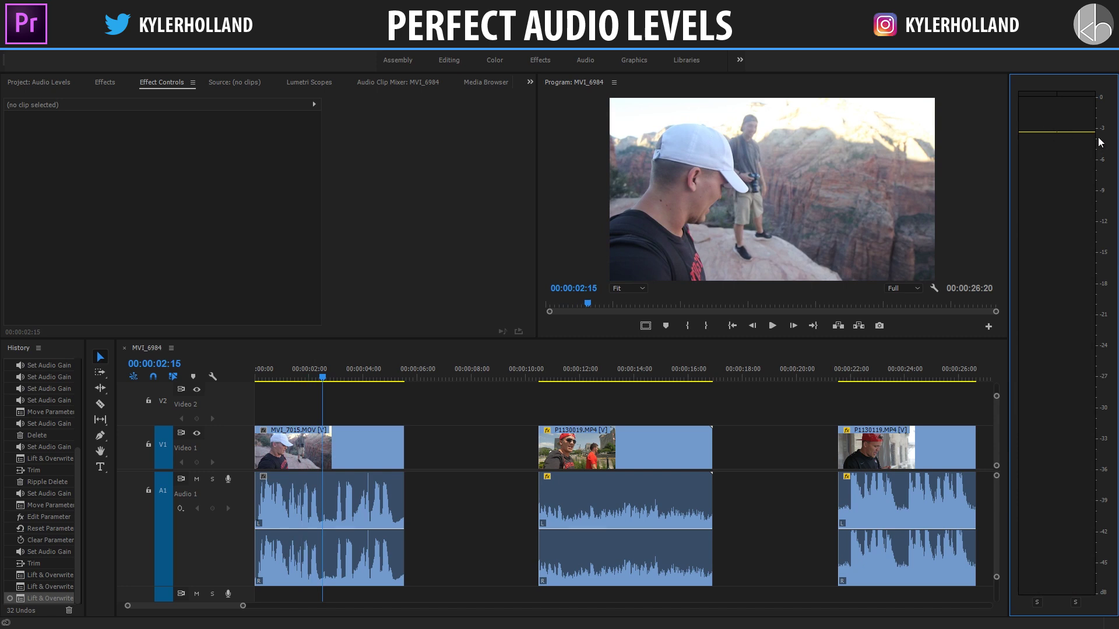
pyautogui.click(335, 373)
pyautogui.press('space')
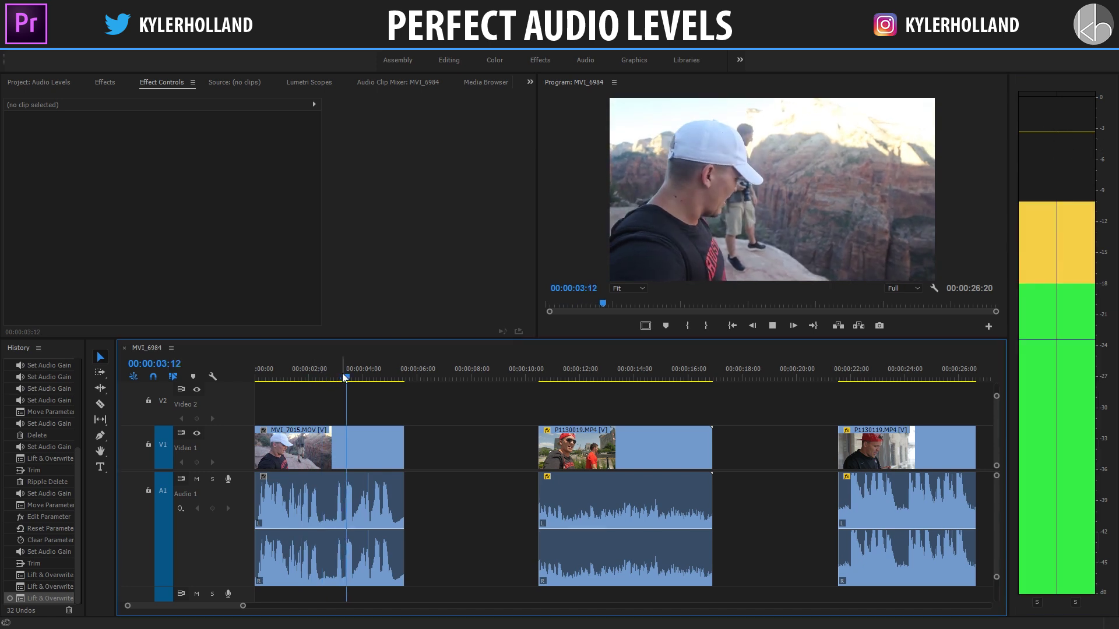
pyautogui.press('space')
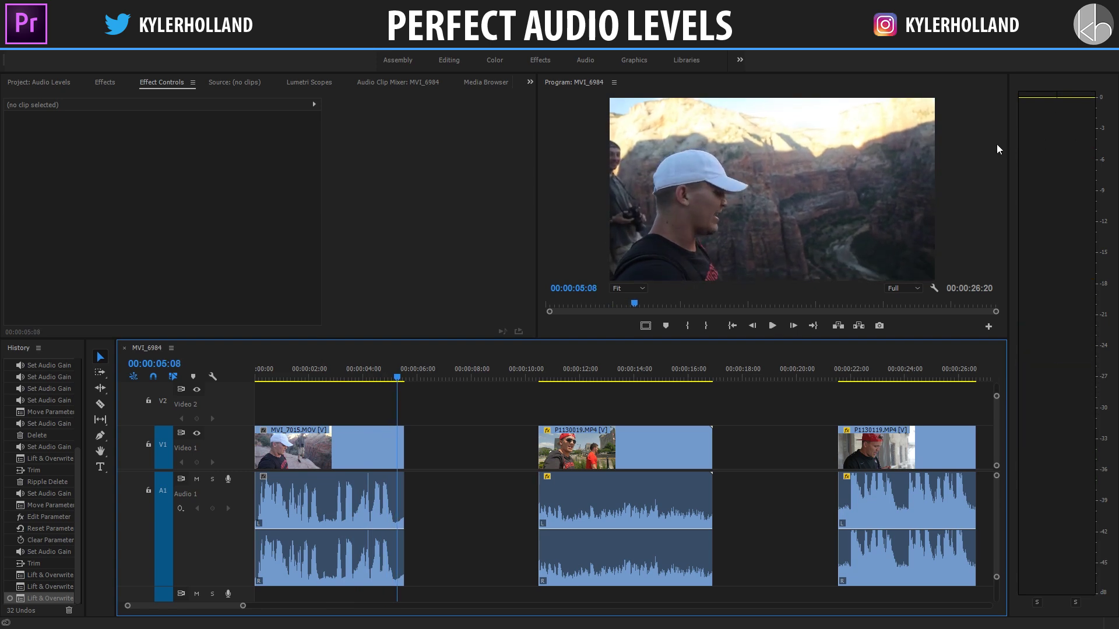
pyautogui.click(368, 493)
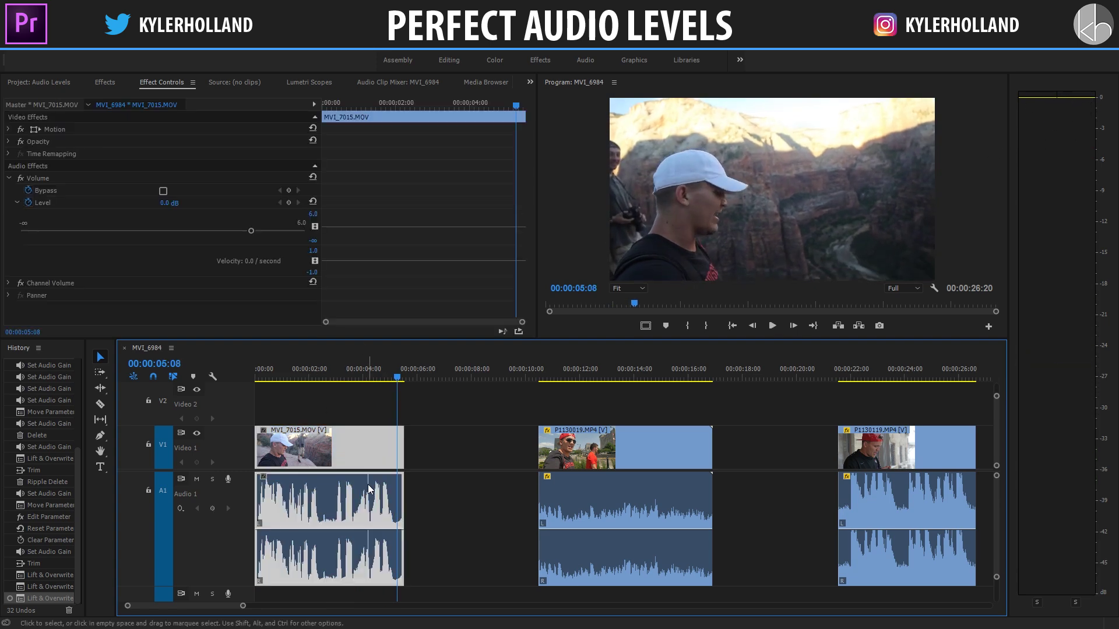
# - Zoom in on the peak around 00:00:04:05, then zoom out to all three clips and return to 00:00:00:00
pyautogui.press('=')
pyautogui.press('=')
pyautogui.press('=')
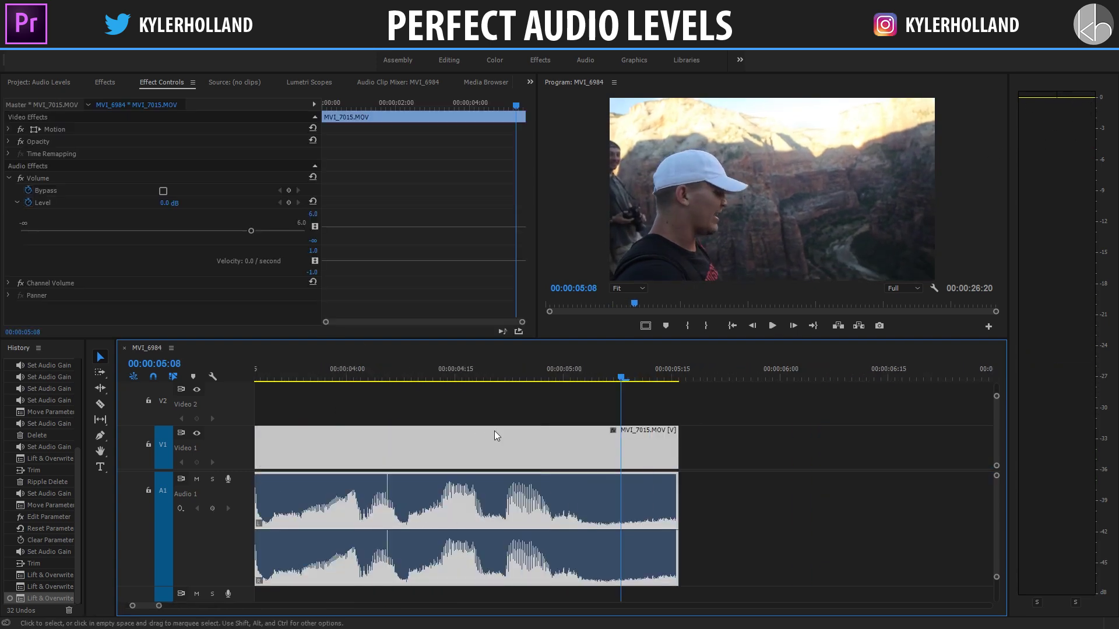
pyautogui.click(369, 373)
pyautogui.press('=')
pyautogui.press('=')
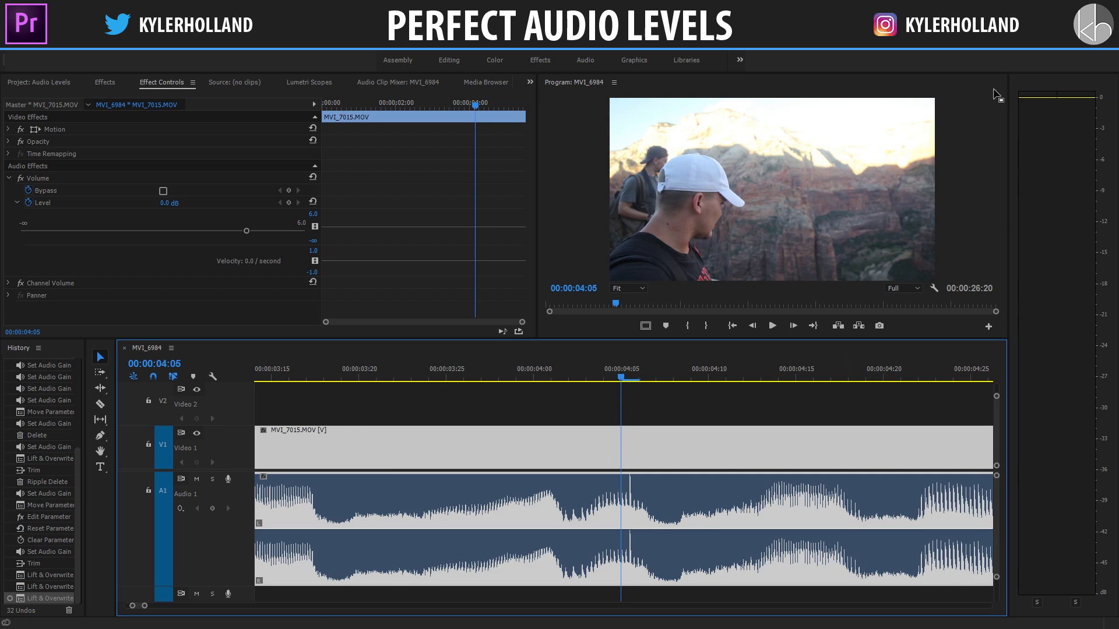
pyautogui.moveTo(639, 373); pyautogui.dragTo(627, 380)
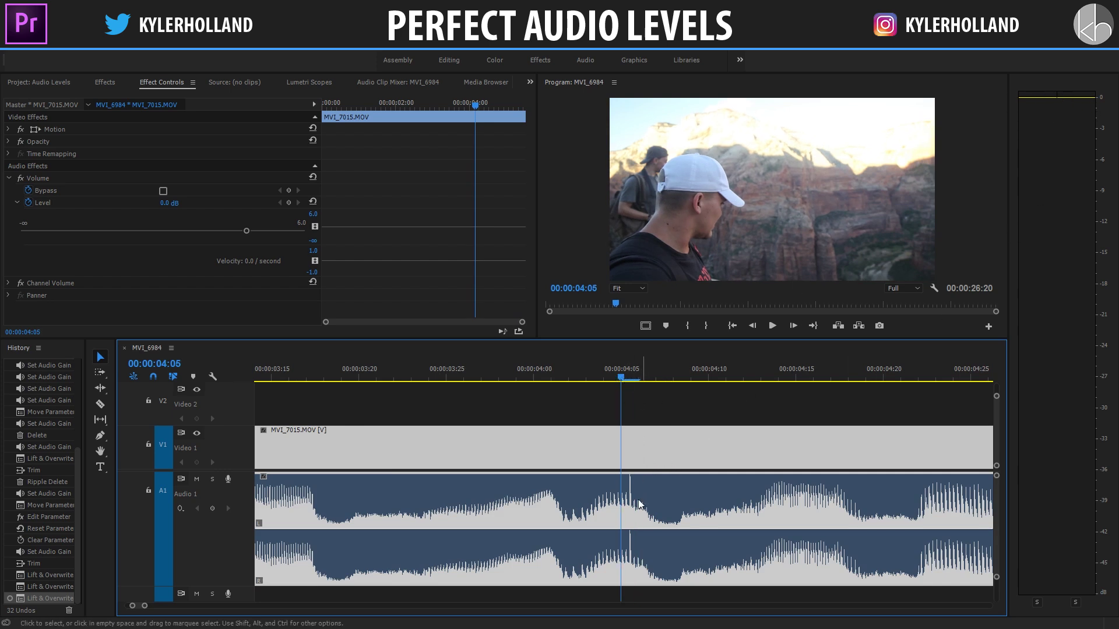
pyautogui.press('-')
pyautogui.press('-')
pyautogui.press('-')
pyautogui.press('-')
pyautogui.press('-')
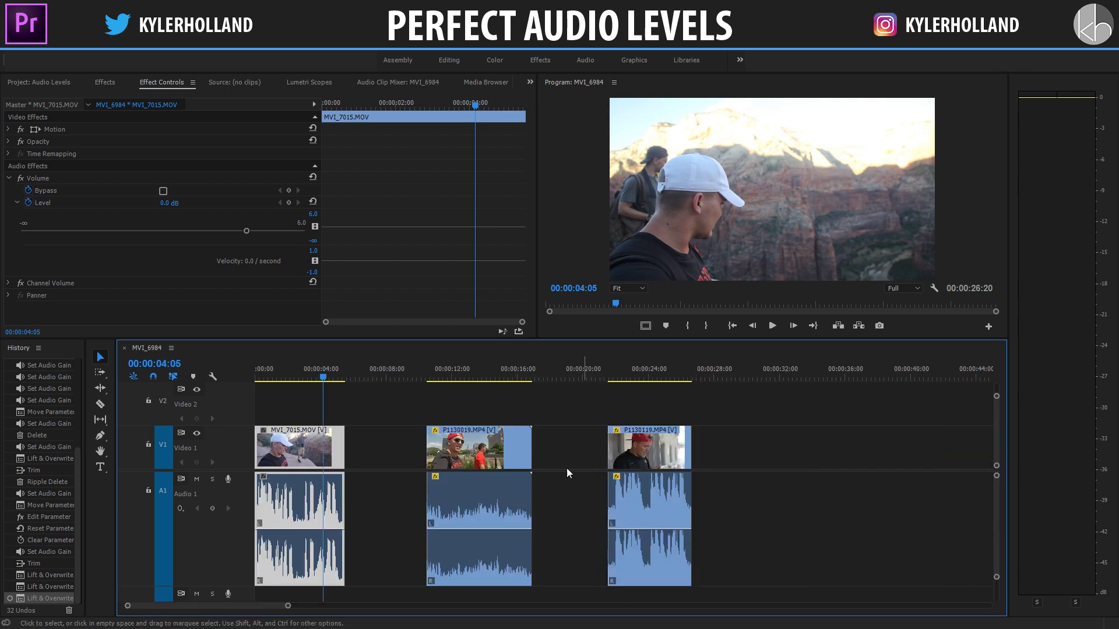
pyautogui.moveTo(324, 376); pyautogui.dragTo(257, 379)
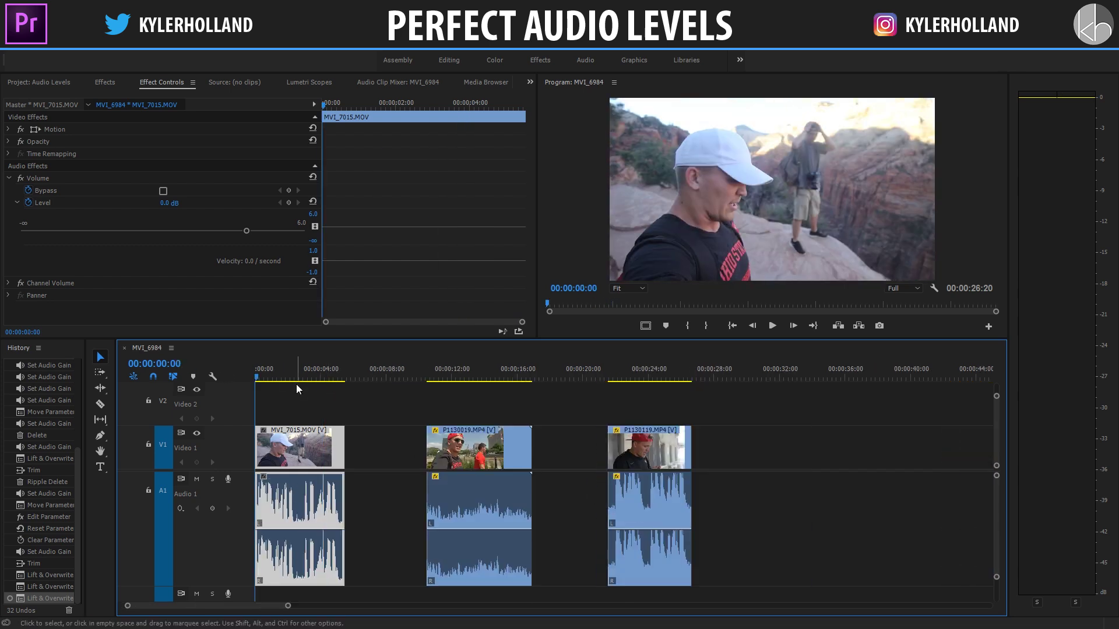
# - Replay MVI_7015 from the start with the meters, stopping at 00:00:03:25
pyautogui.click(399, 408)
pyautogui.press('space')
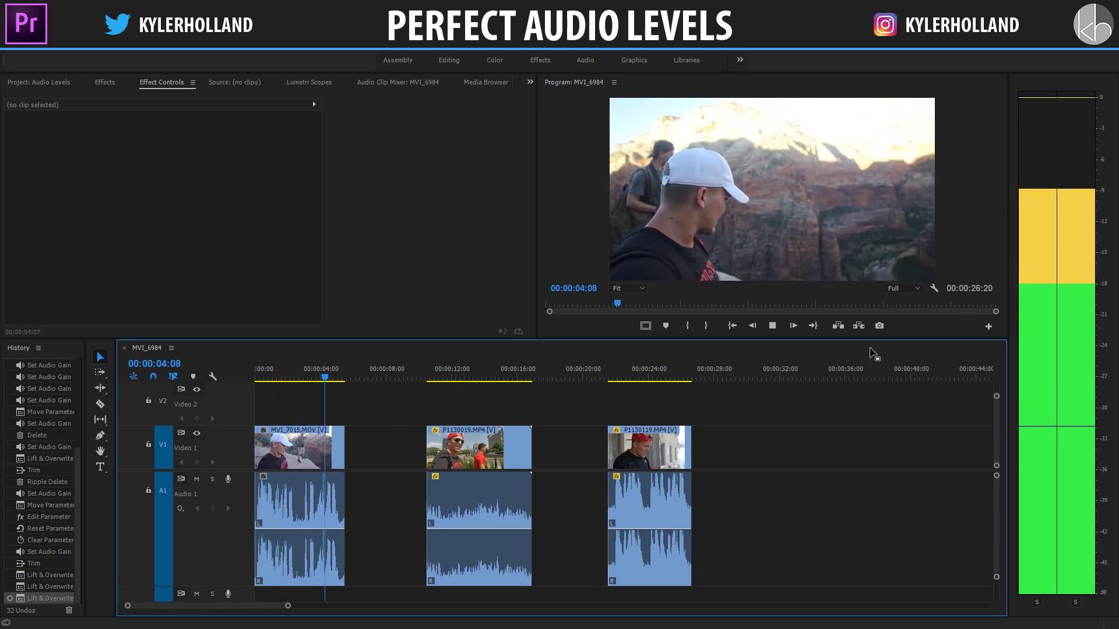
pyautogui.press('space')
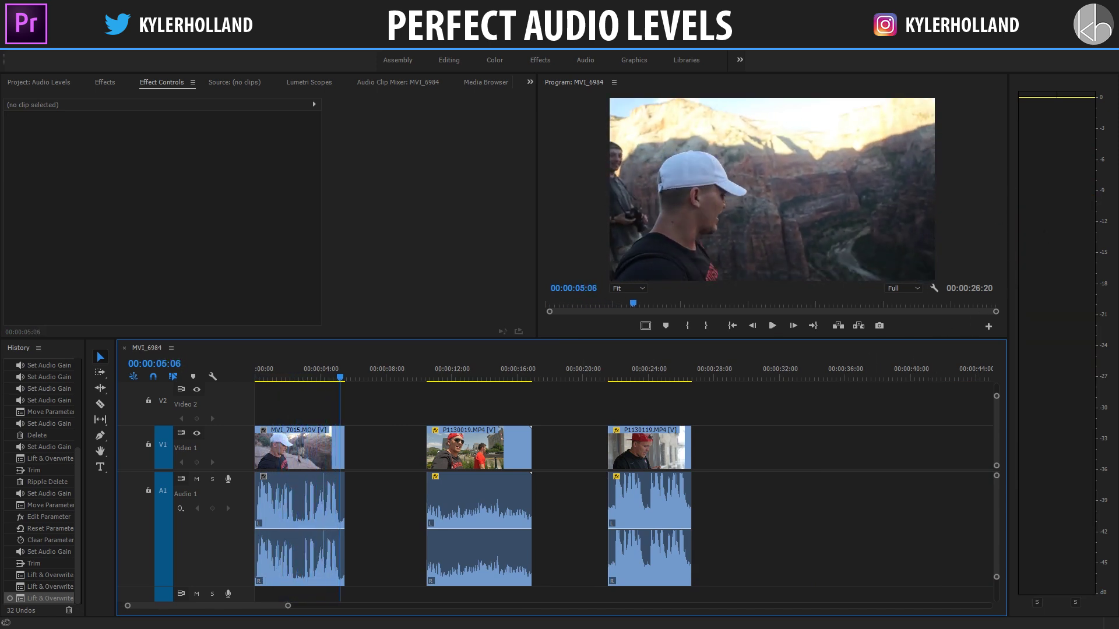
pyautogui.click(289, 519)
pyautogui.keyDown('alt'); pyautogui.scroll(5, 324, 486); pyautogui.keyUp('alt')
pyautogui.keyDown('alt'); pyautogui.scroll(2, 245, 520); pyautogui.keyUp('alt')
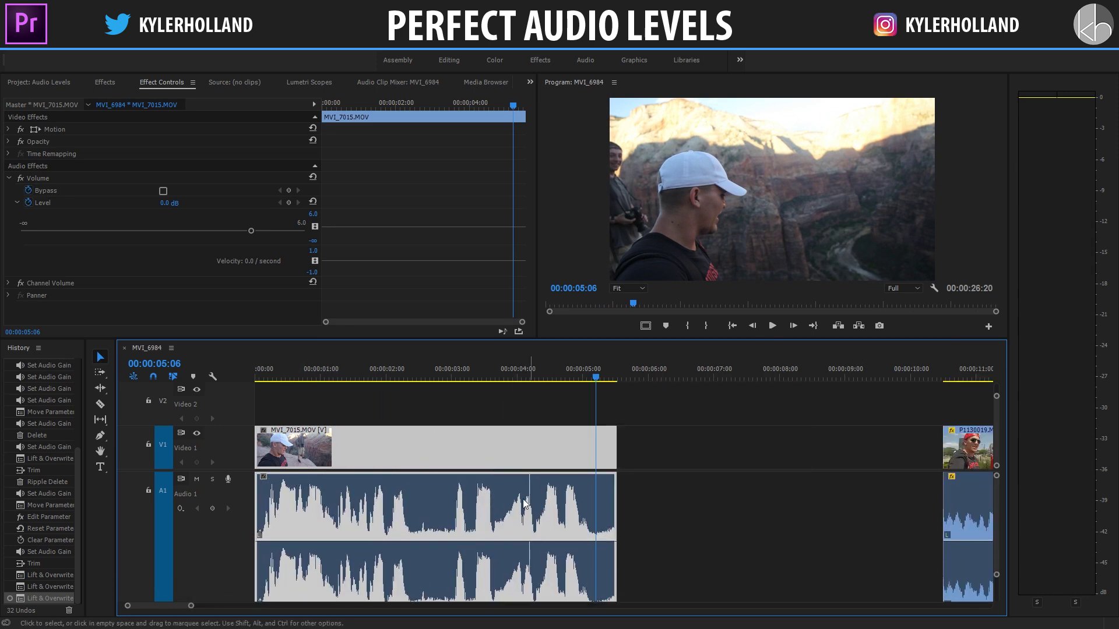
pyautogui.press('Home')
pyautogui.press('space')
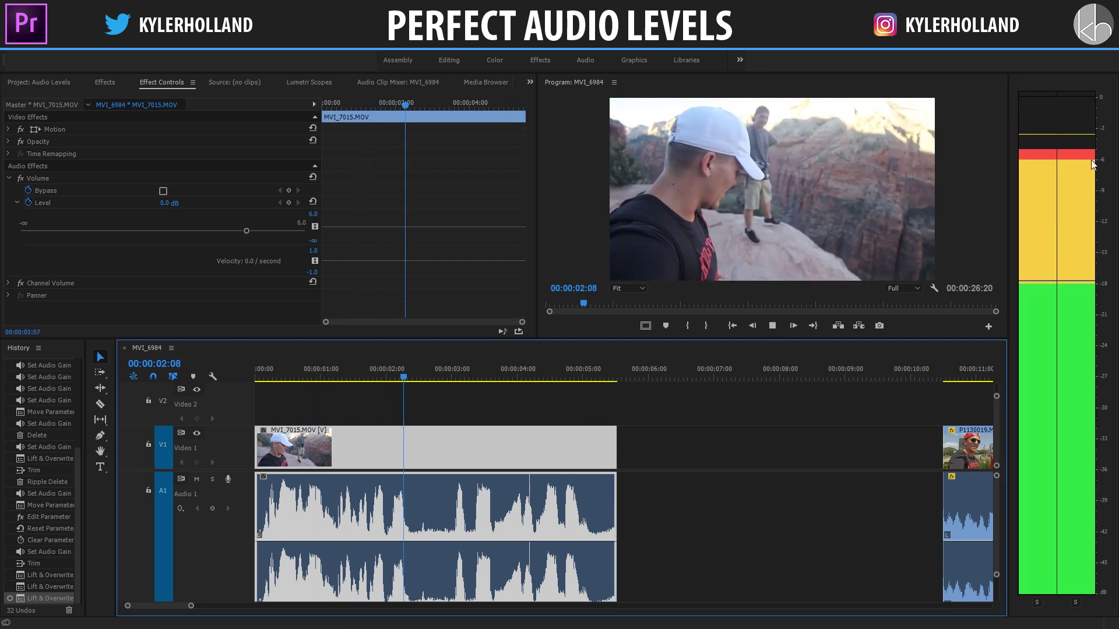
pyautogui.press('space')
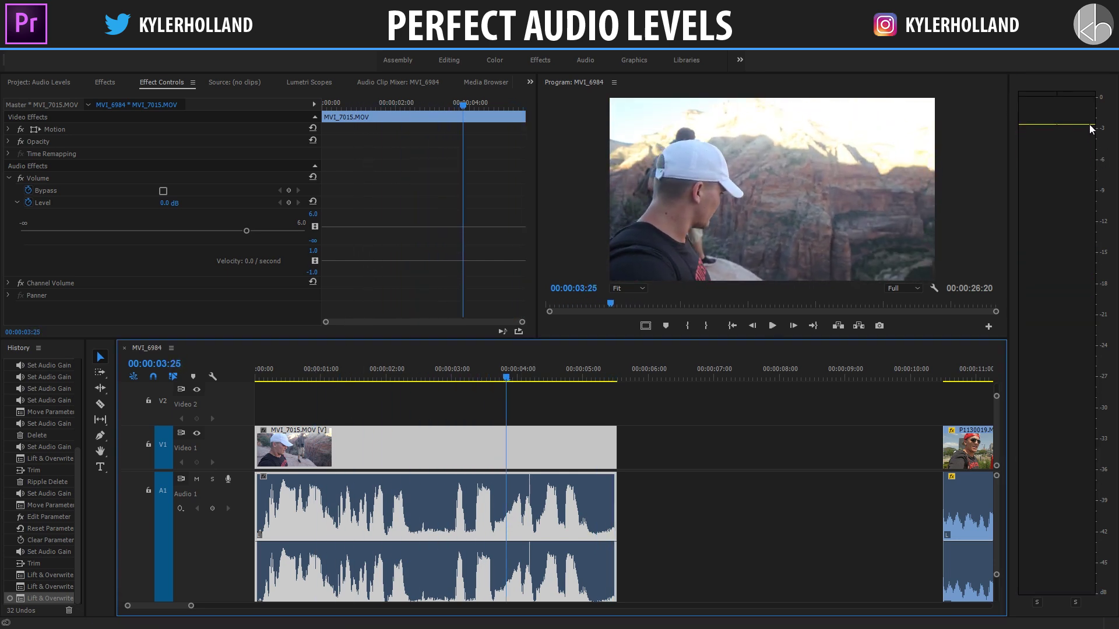
# - Deselect the clip, zoom out and place the playhead at the second clip's start
pyautogui.click(746, 406)
pyautogui.press('-')
pyautogui.click(618, 378)
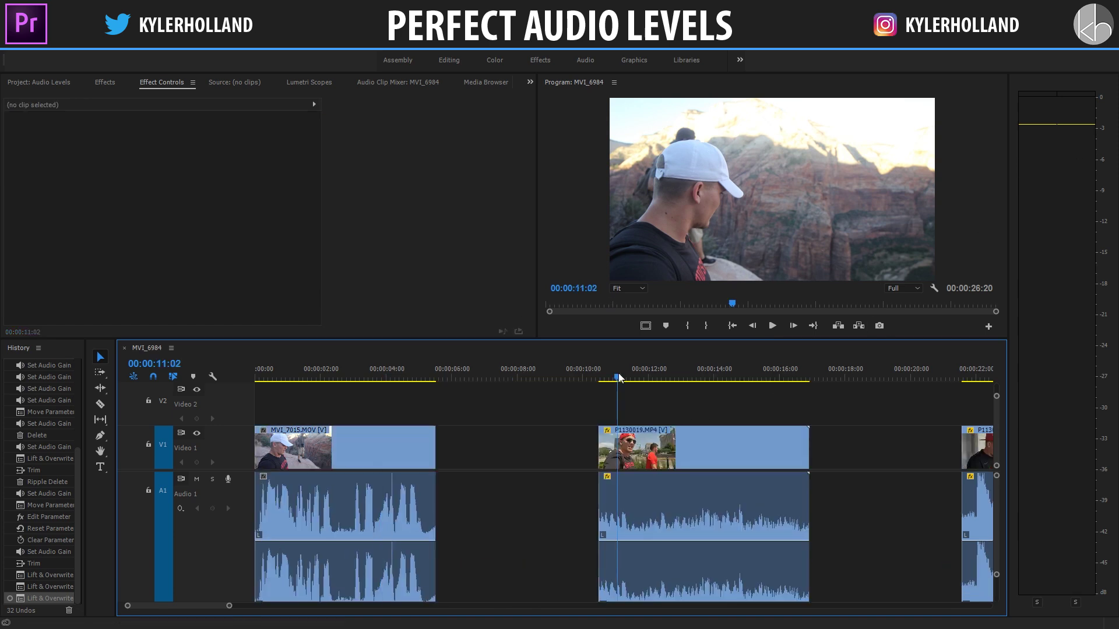
# - Zoom the timeline out and place the playhead just before the second clip
pyautogui.press('-')
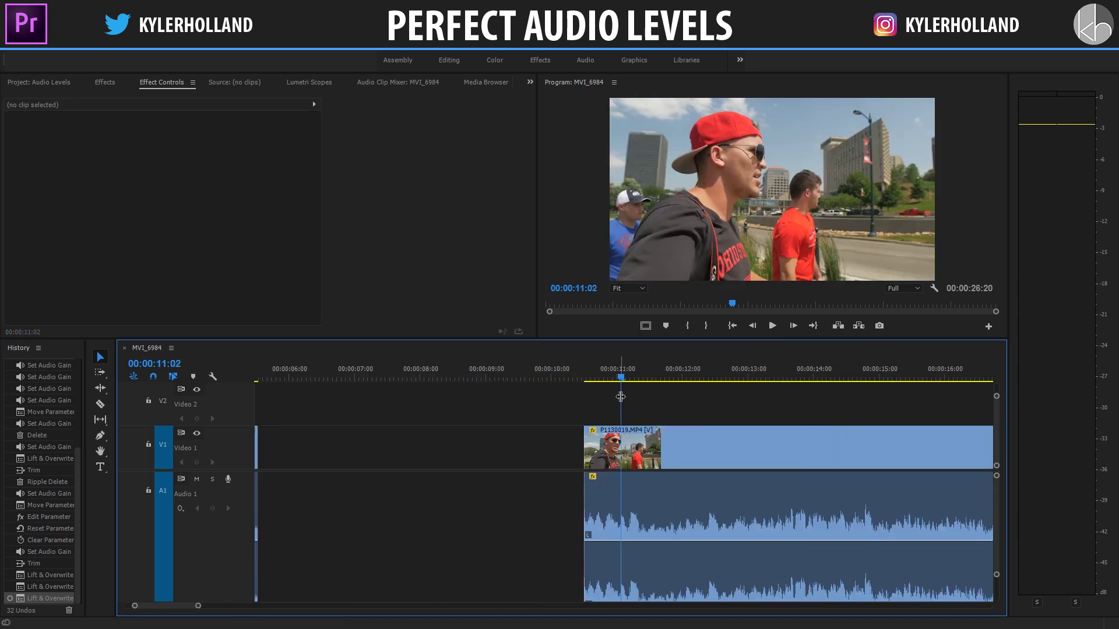
pyautogui.hscroll(5, 618, 375)
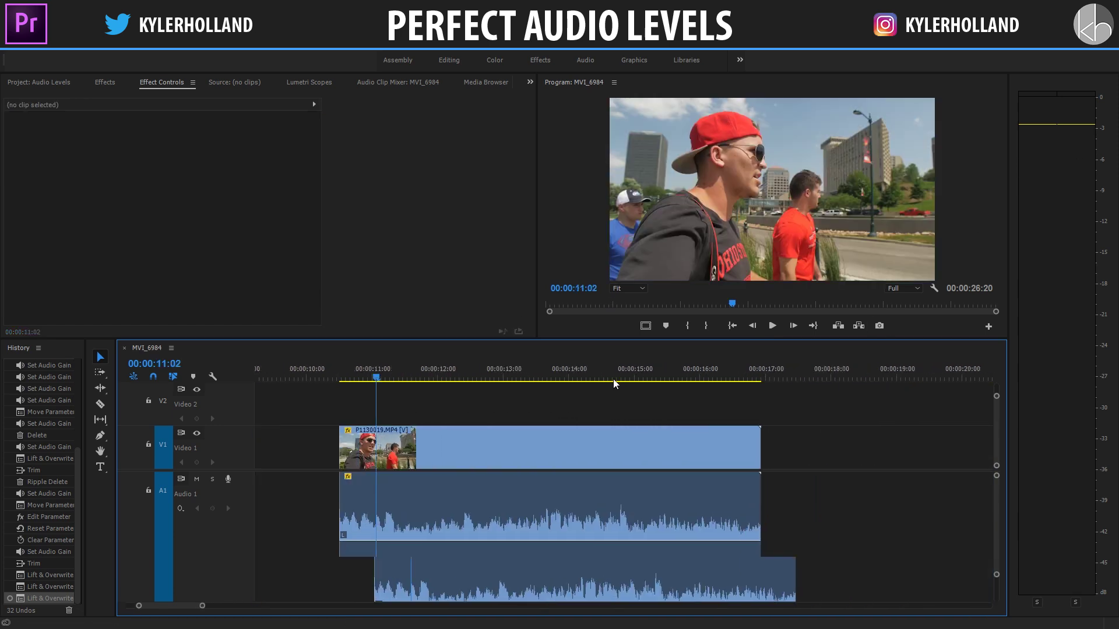
pyautogui.scroll(-1, 389, 516)
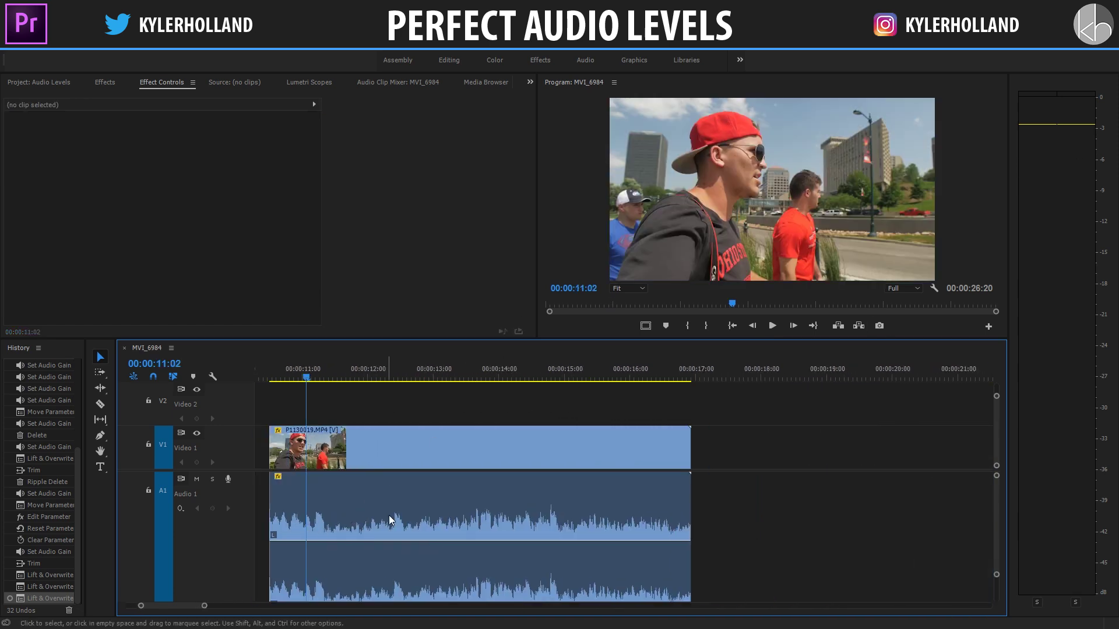
pyautogui.scroll(2, 386, 516)
pyautogui.click(333, 378)
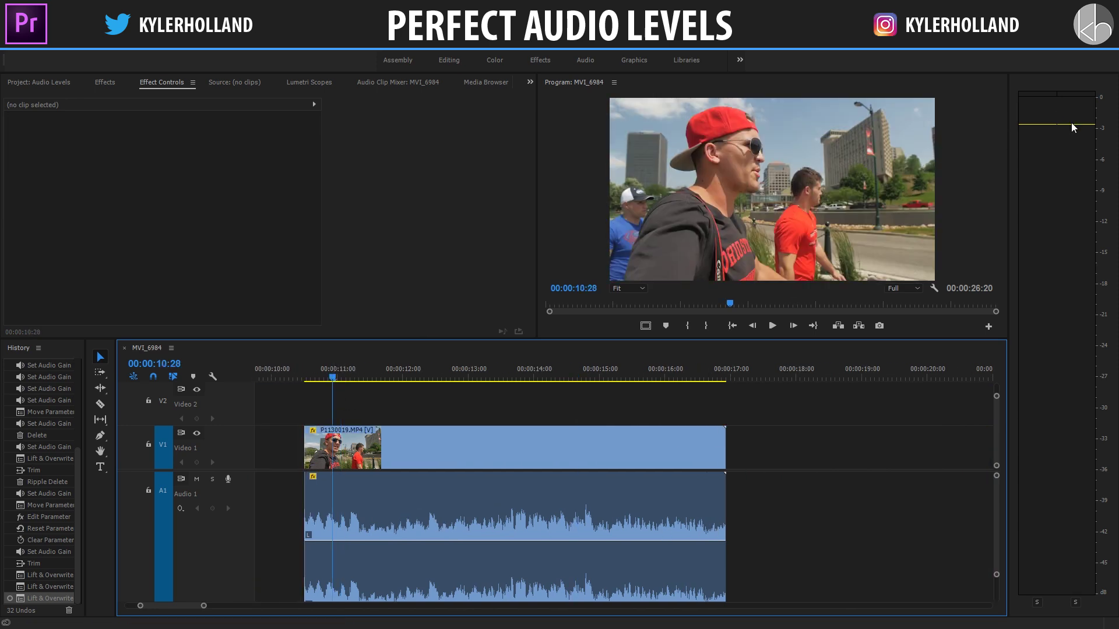
# - Reset the meters' peak indicators and play P1130019.MP4 to 00:00:14:19, peaking near -12 dB
pyautogui.click(1056, 125)
pyautogui.rightClick(1055, 125)
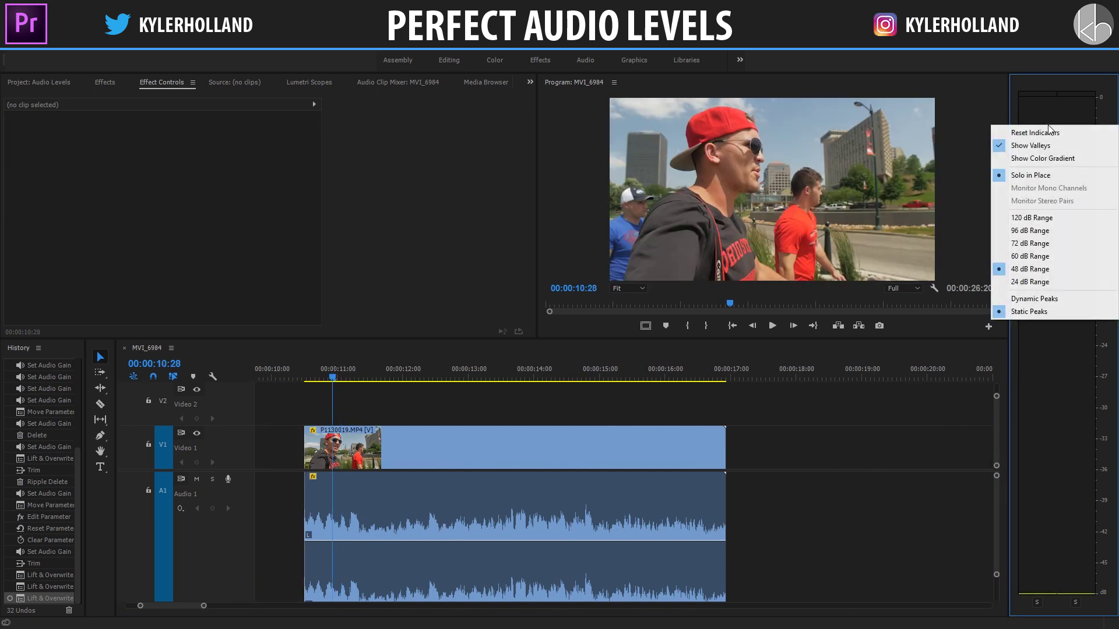
pyautogui.click(1048, 134)
pyautogui.click(327, 371)
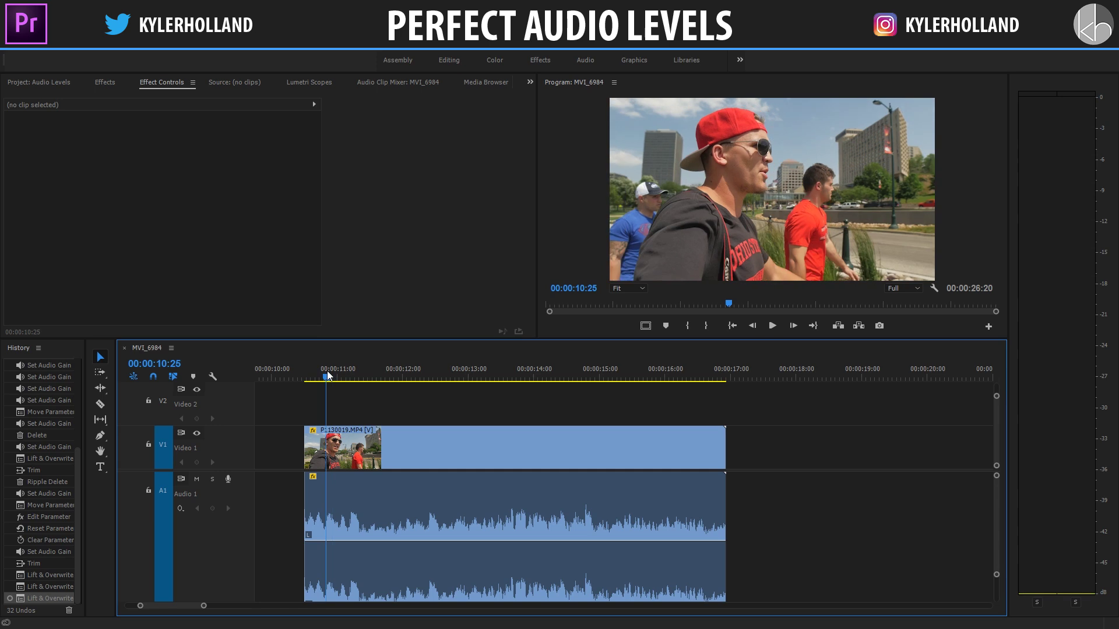
pyautogui.press('space')
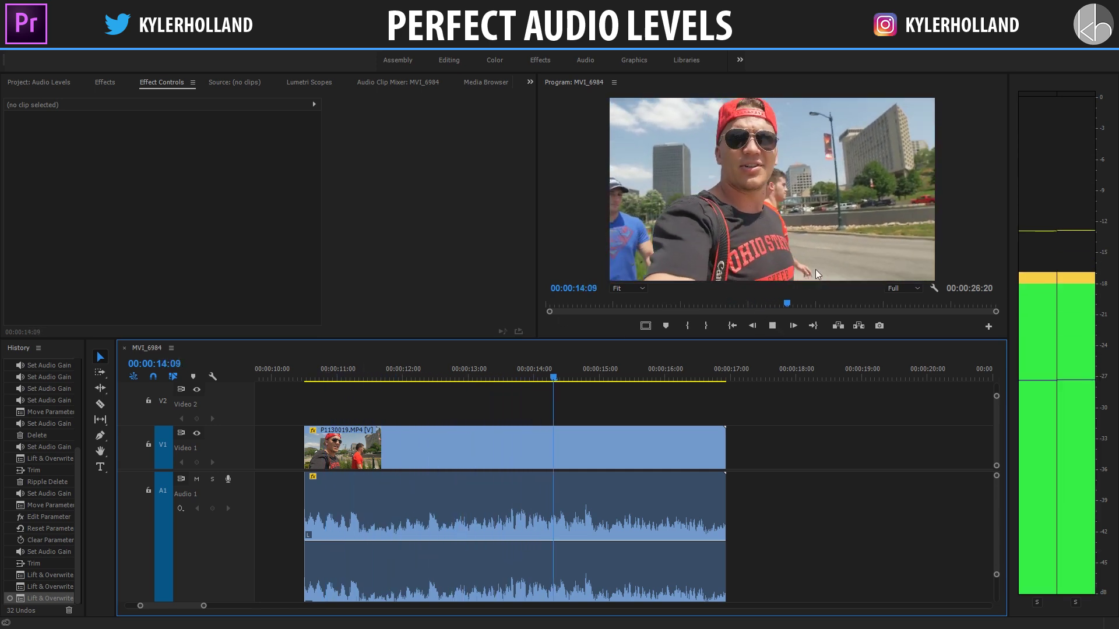
pyautogui.press('space')
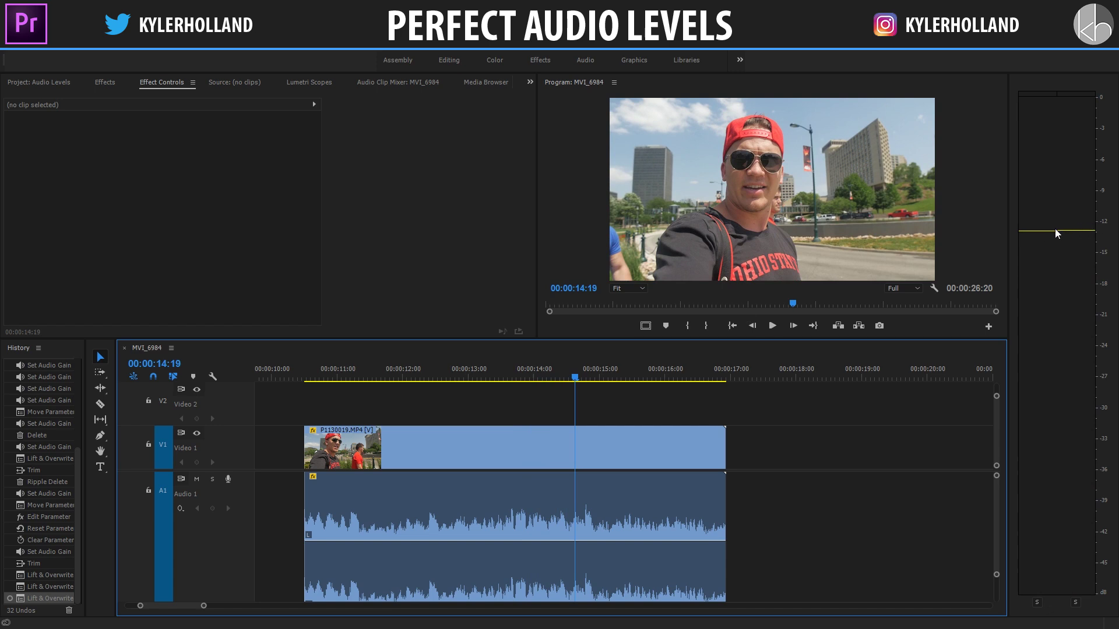
# - Undo a trial 3.5 dB volume raise, then set P1130019.MP4's Audio Gain to Normalize Max Peak to 0 dB
pyautogui.moveTo(514, 539); pyautogui.dragTo(514, 509)
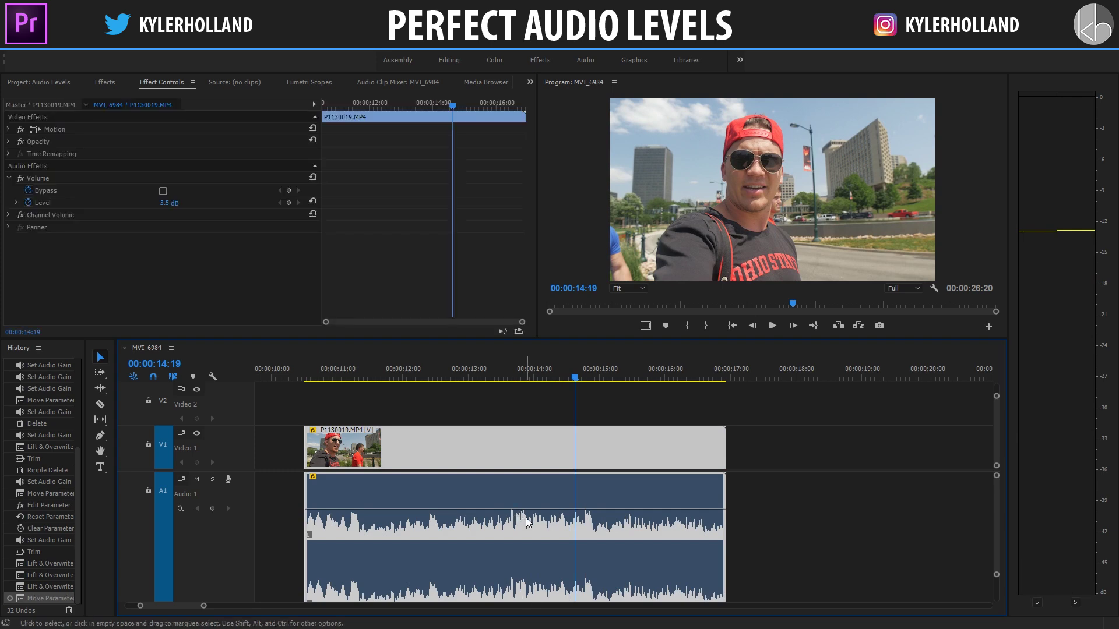
pyautogui.hotkey('ctrl', 'z')
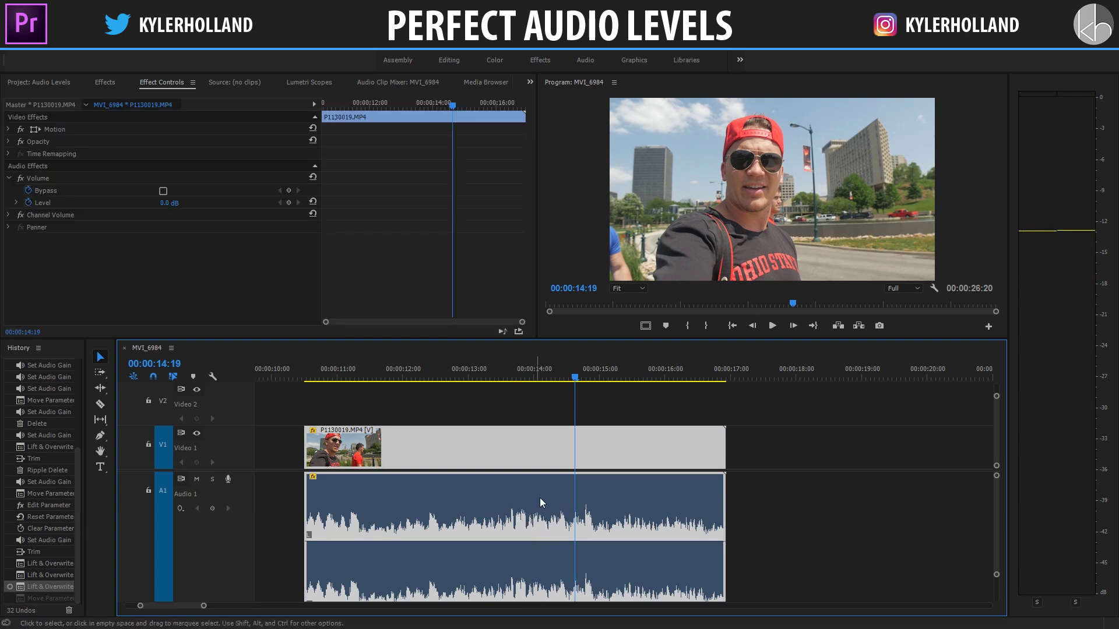
pyautogui.rightClick(543, 459)
pyautogui.click(581, 387)
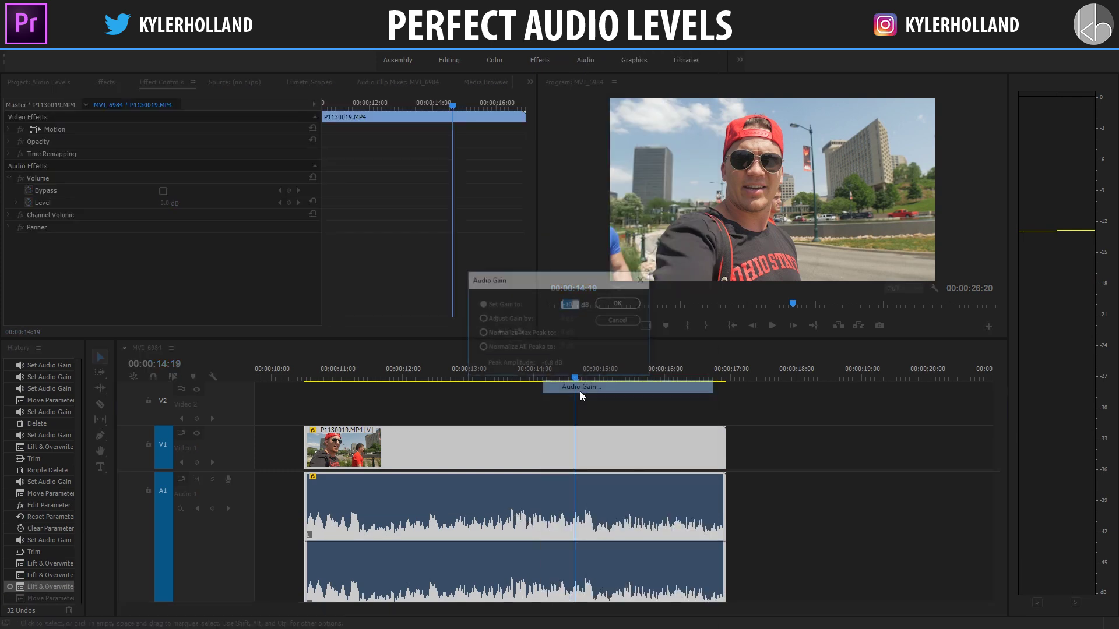
pyautogui.click(481, 333)
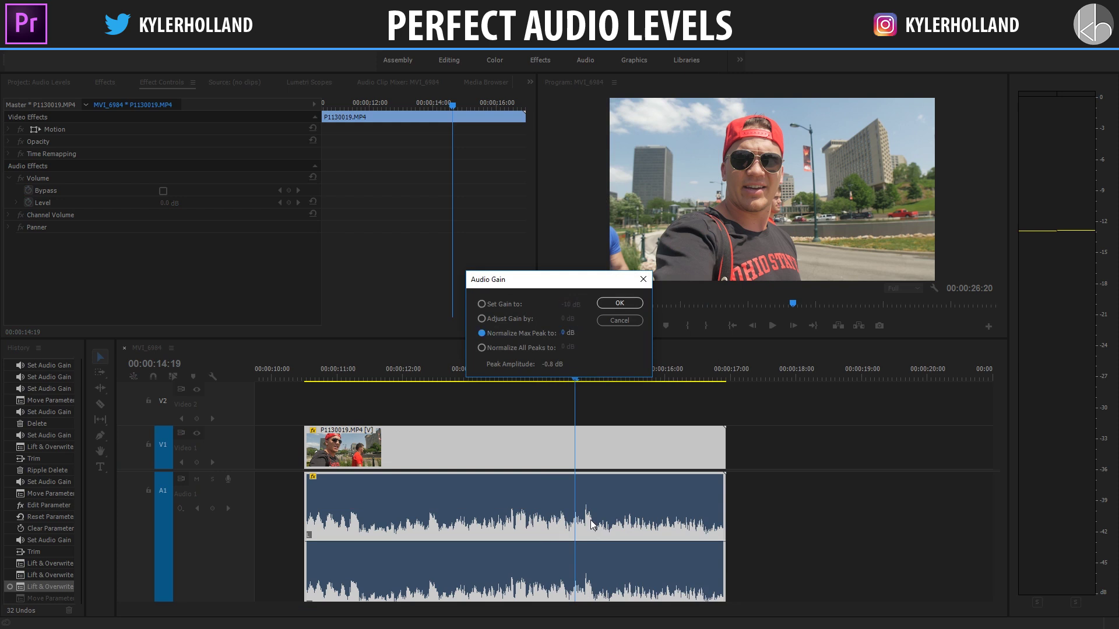
pyautogui.click(623, 305)
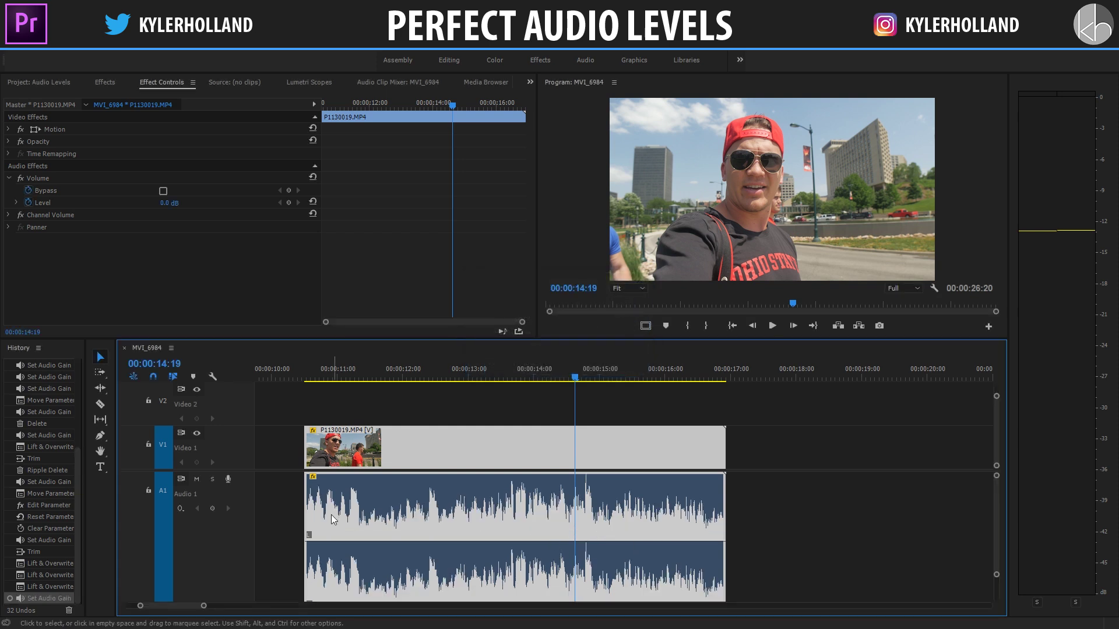
pyautogui.click(323, 374)
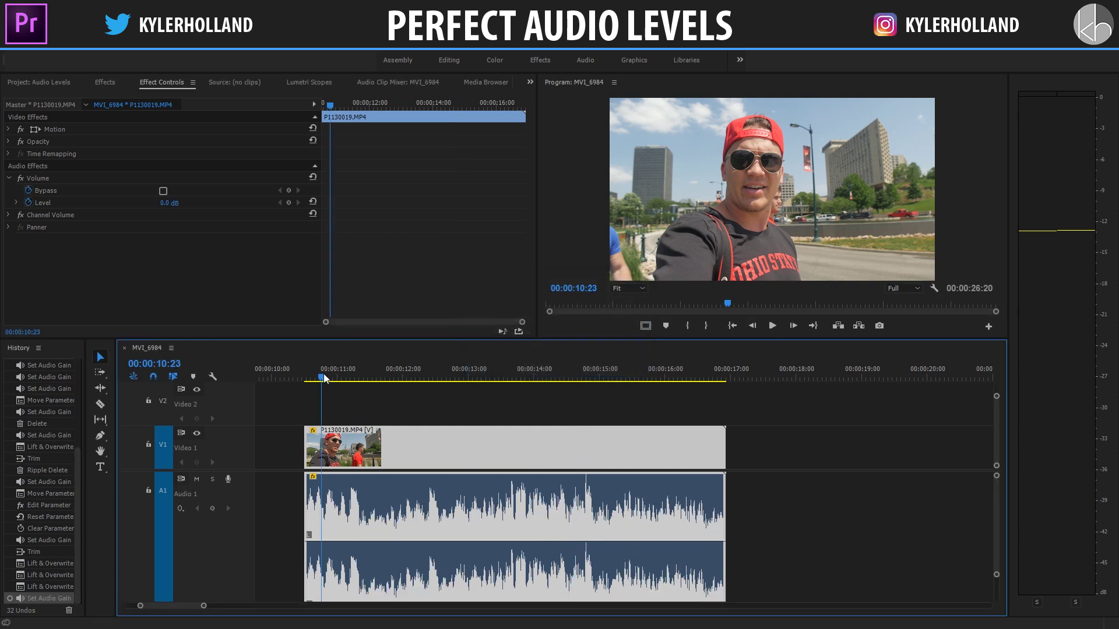
# - Play the normalized P1130019.MP4 from 00:00:10:23 and again from 00:00:11:25 to 00:00:14:10
pyautogui.press('space')
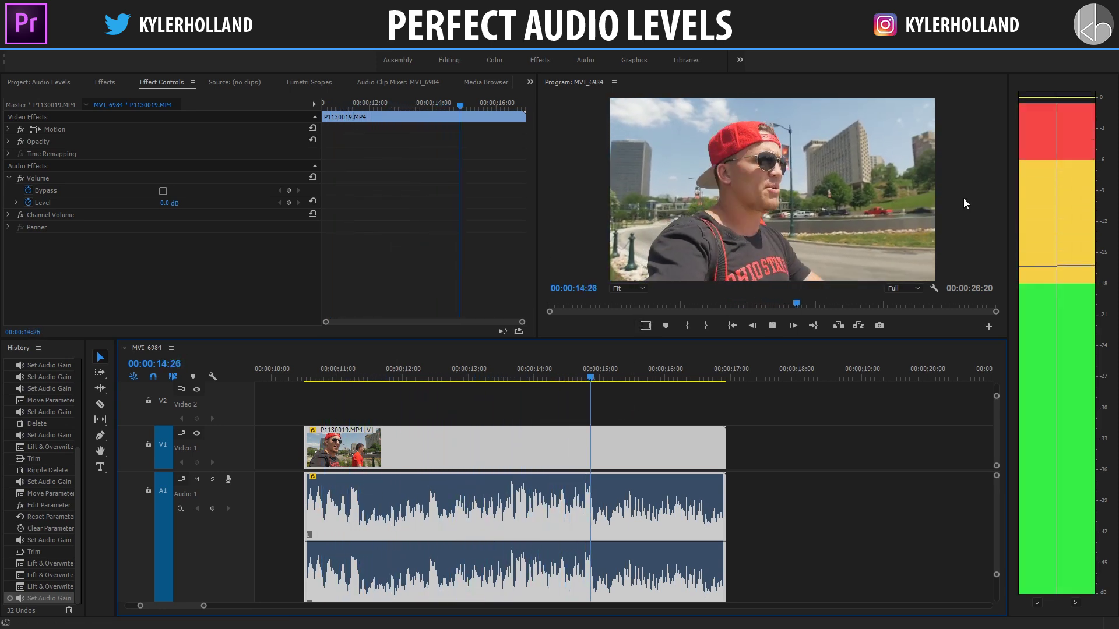
pyautogui.press('space')
pyautogui.click(391, 377)
pyautogui.press('space')
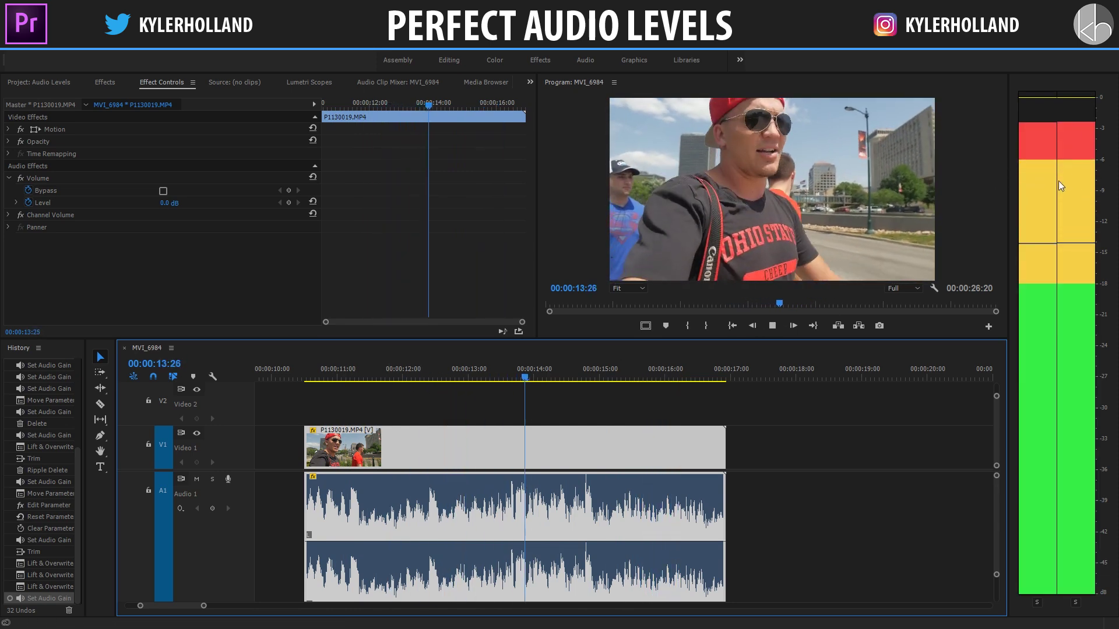
pyautogui.press('space')
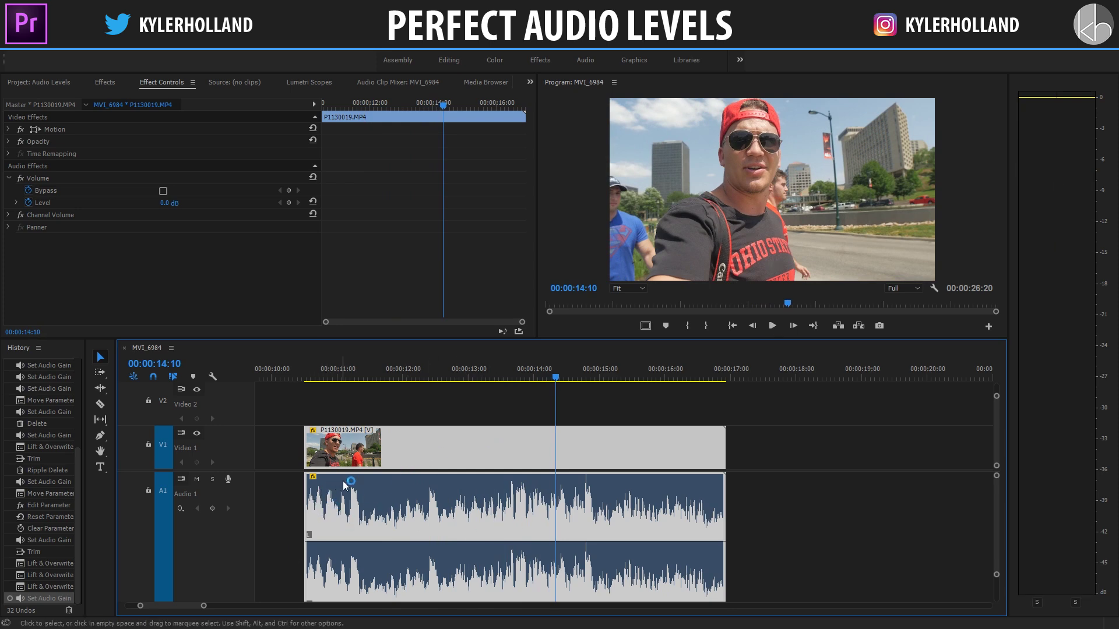
# - Add volume keyframes on the middle clip and raise the stretch between the middle two by about 0.75 dB
pyautogui.keyDown('ctrl'); pyautogui.click(363, 541); pyautogui.keyUp('ctrl')
pyautogui.keyDown('ctrl'); pyautogui.click(316, 542); pyautogui.keyUp('ctrl')
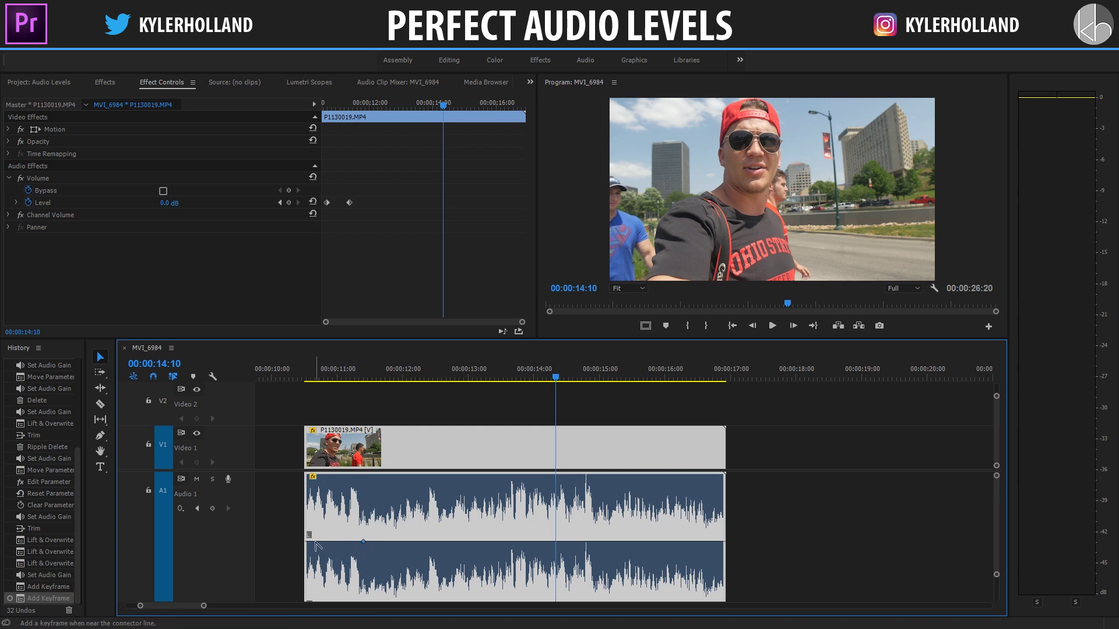
pyautogui.keyDown('ctrl'); pyautogui.click(425, 542); pyautogui.keyUp('ctrl')
pyautogui.keyDown('ctrl'); pyautogui.click(441, 541); pyautogui.keyUp('ctrl')
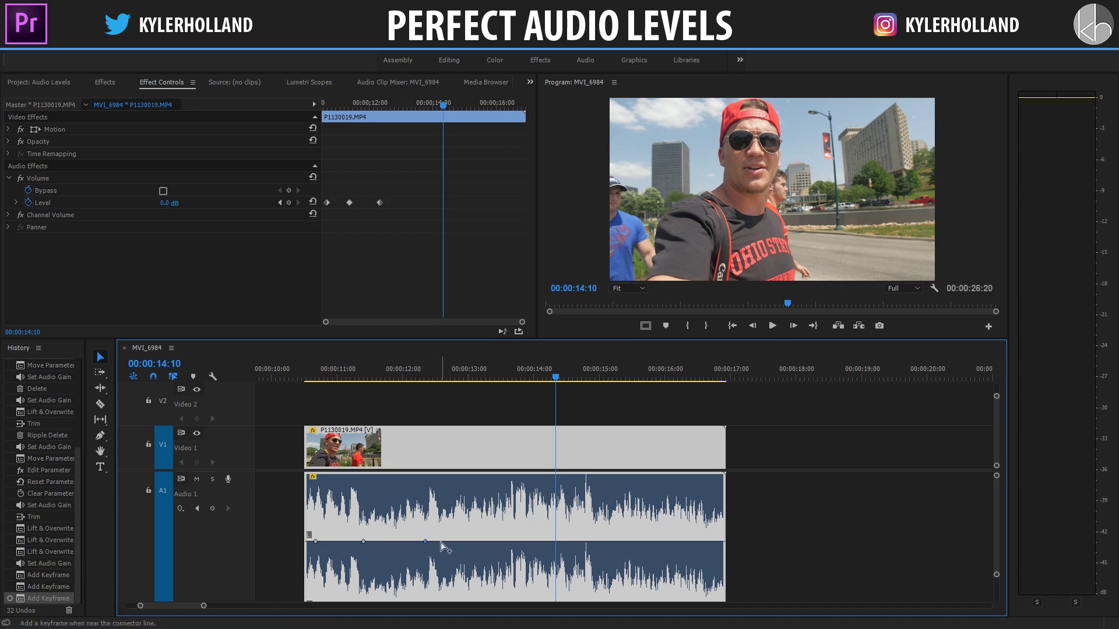
pyautogui.keyDown('ctrl'); pyautogui.click(352, 541); pyautogui.keyUp('ctrl')
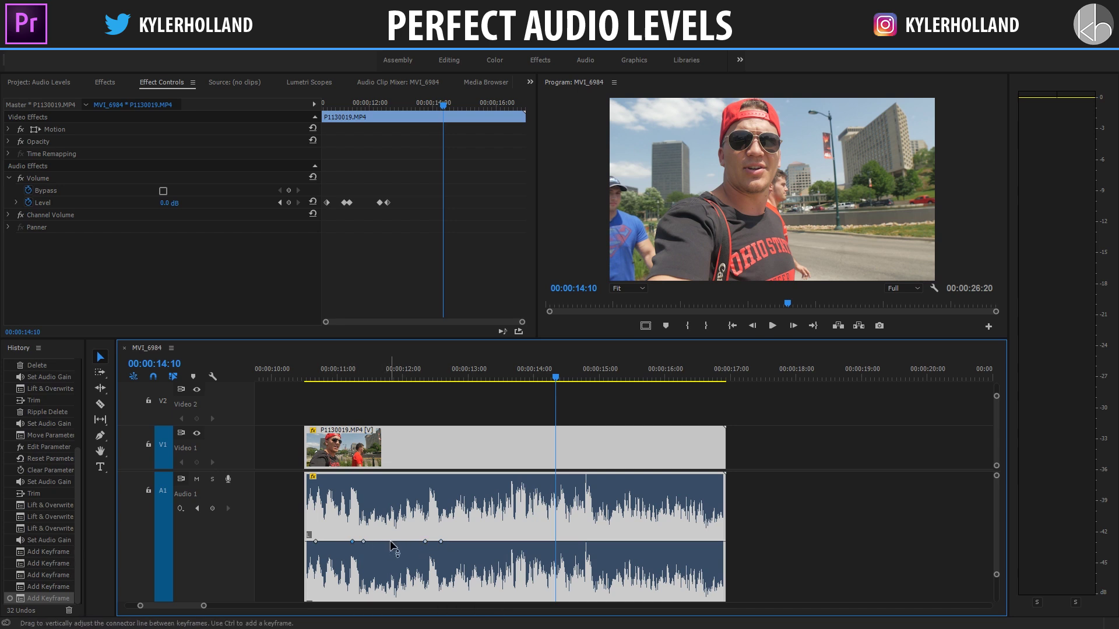
pyautogui.moveTo(403, 541); pyautogui.dragTo(398, 539)
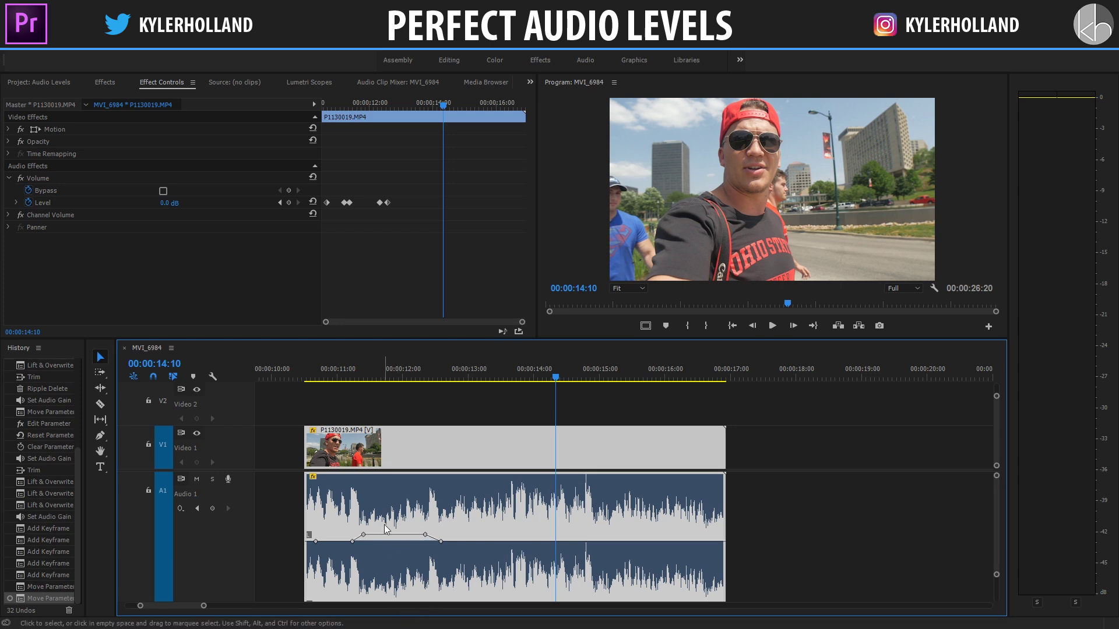
# - Play back the boosted passage from just before it
pyautogui.click(333, 378)
pyautogui.press('space')
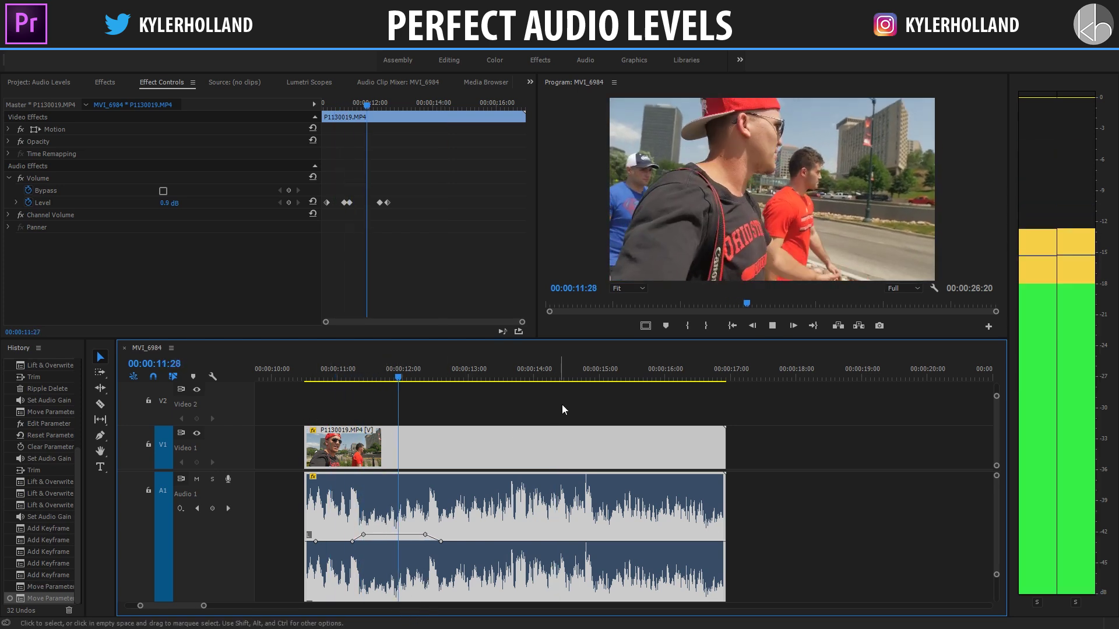
pyautogui.press('space')
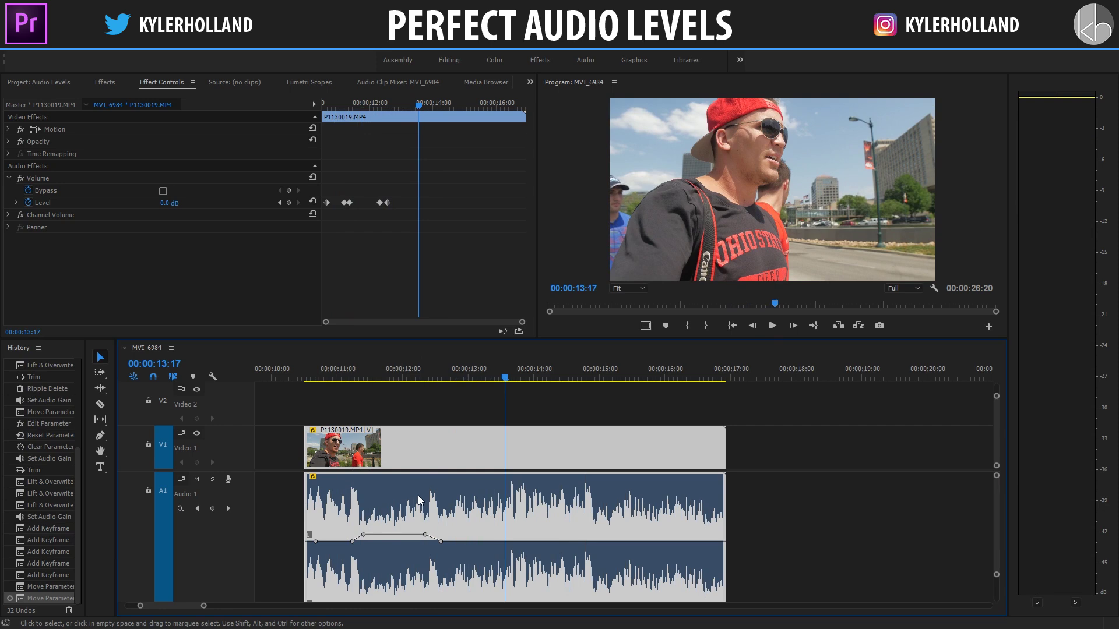
pyautogui.scroll(-2, 553, 527)
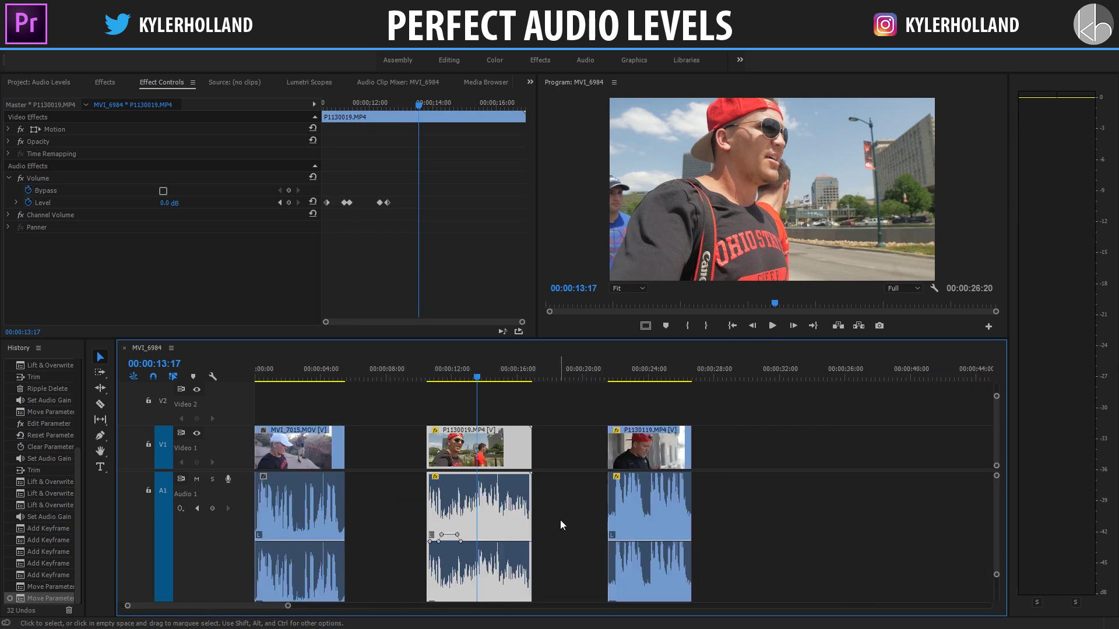
# - Play the third clip, P1130119, from its start to hear its level
pyautogui.click(604, 373)
pyautogui.scroll(2, 604, 372)
pyautogui.scroll(-3, 676, 445)
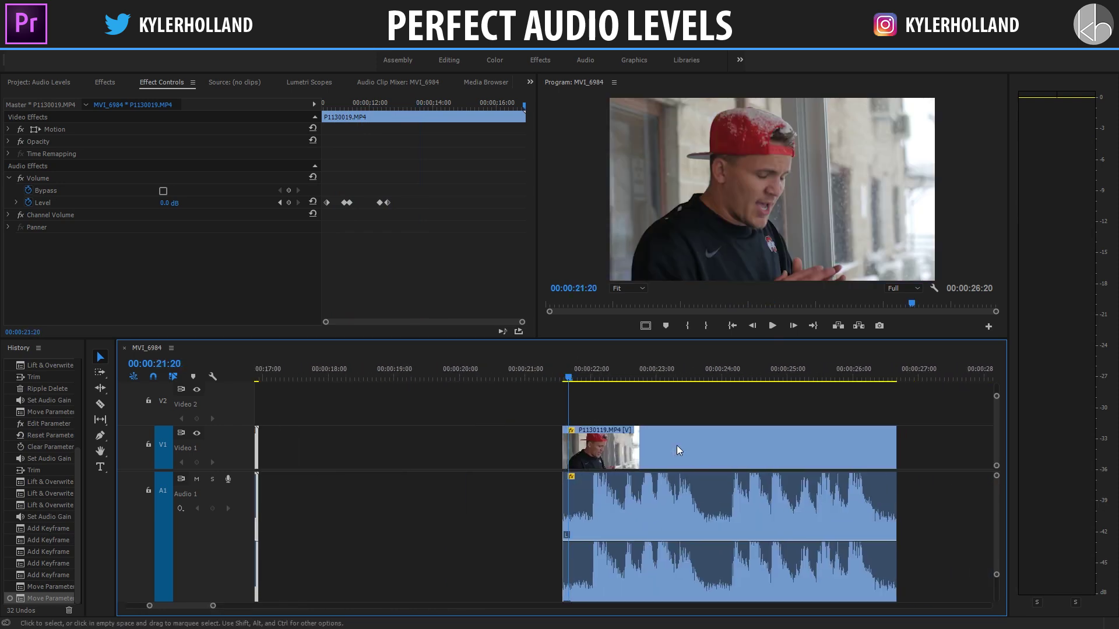
pyautogui.press('space')
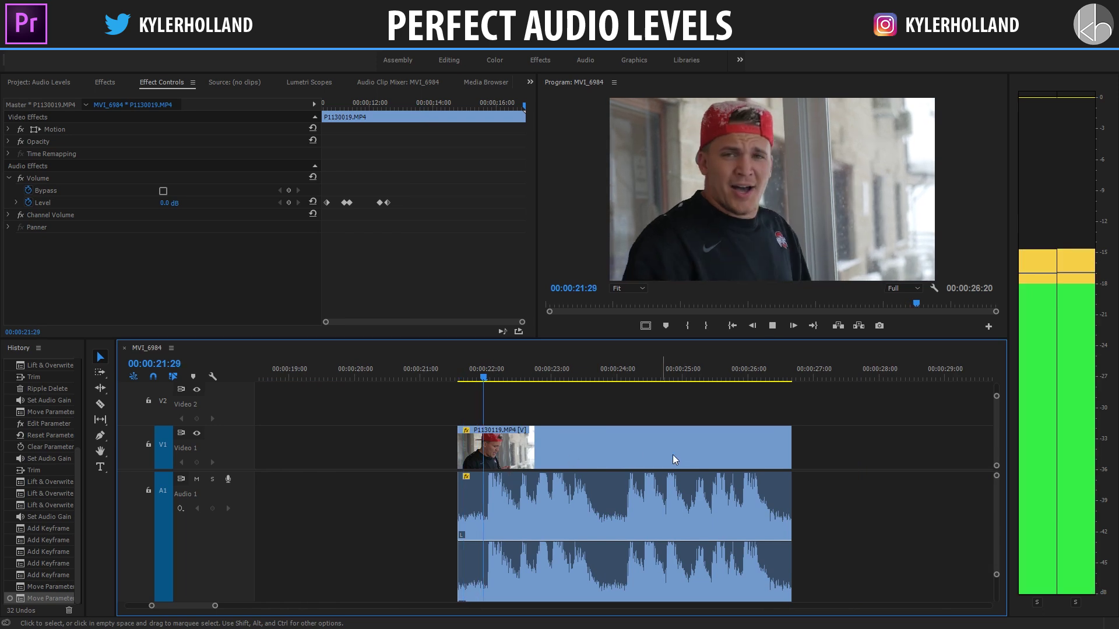
pyautogui.press('space')
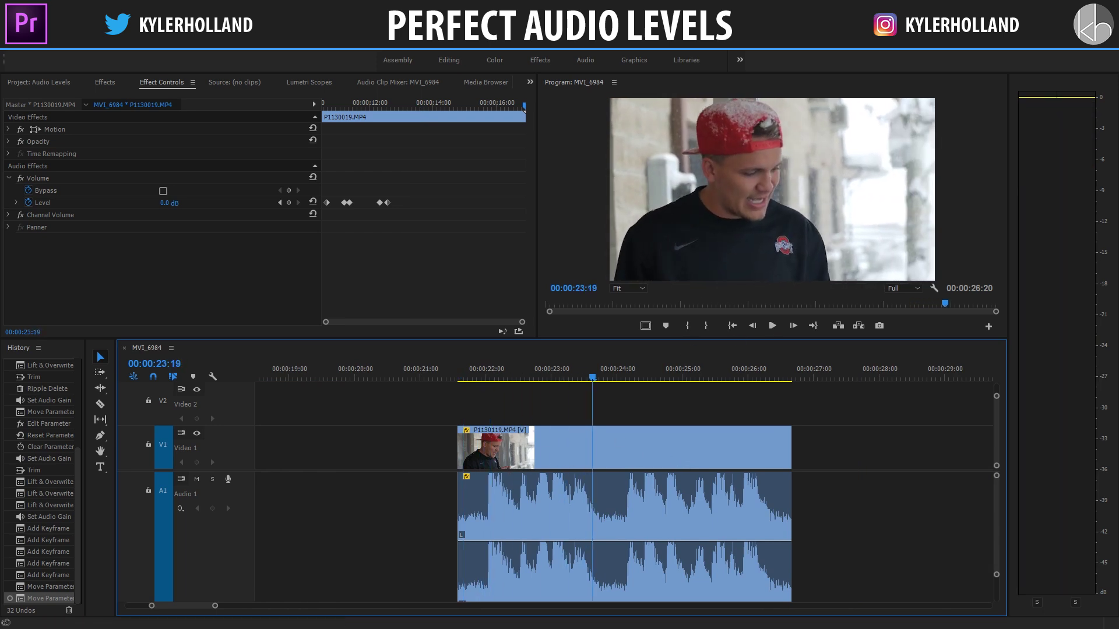
# - Apply an Audio Gain 'Set Gain to' value to the third clip
pyautogui.rightClick(582, 498)
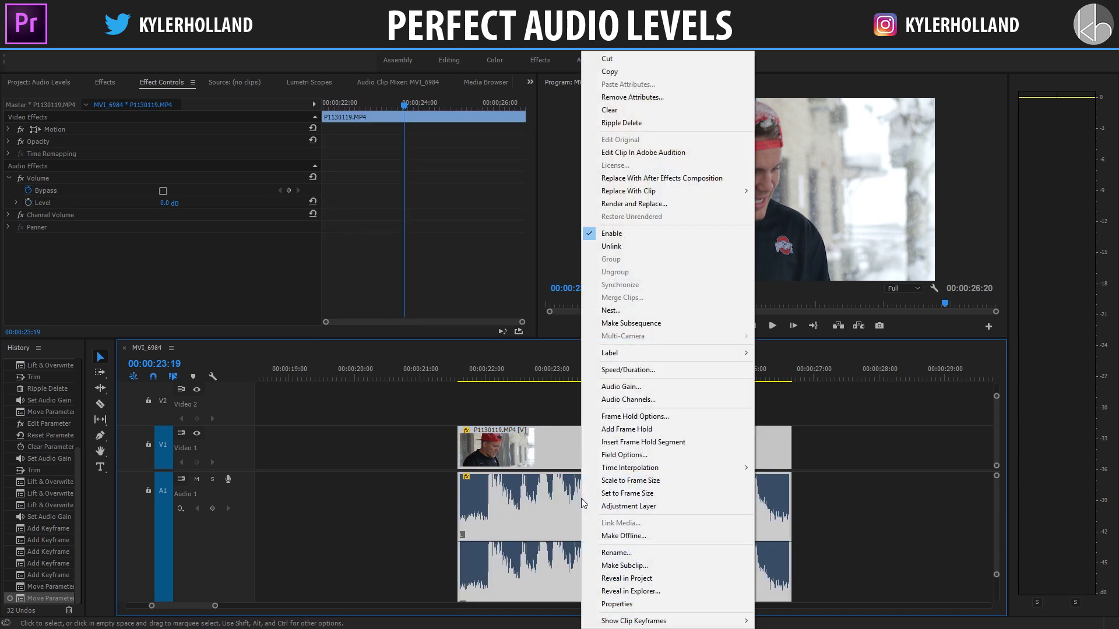
pyautogui.click(621, 388)
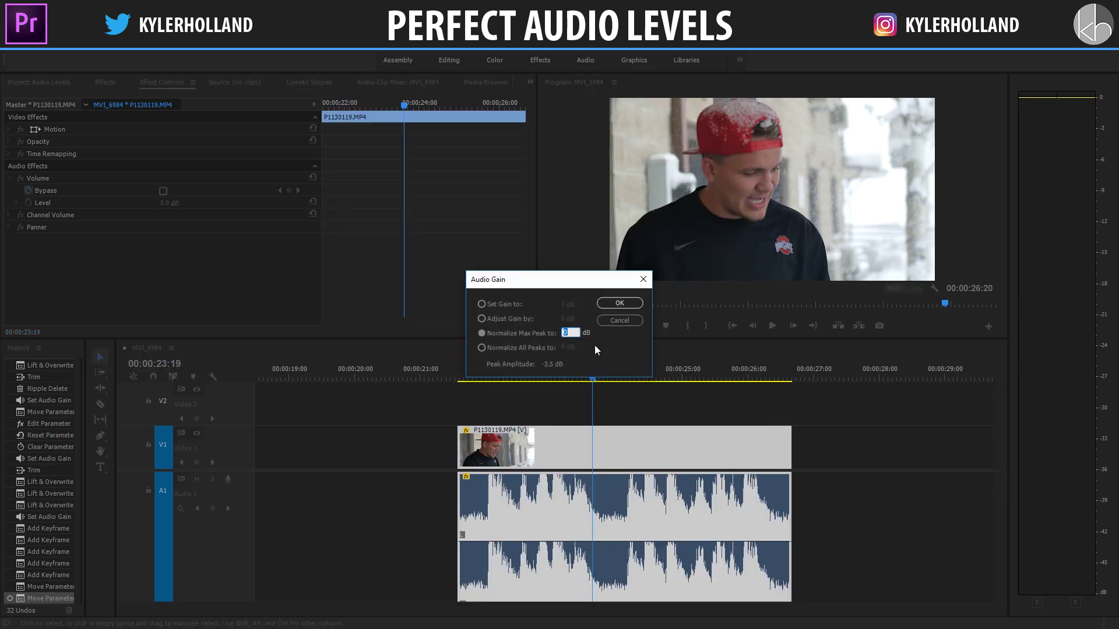
pyautogui.click(517, 303)
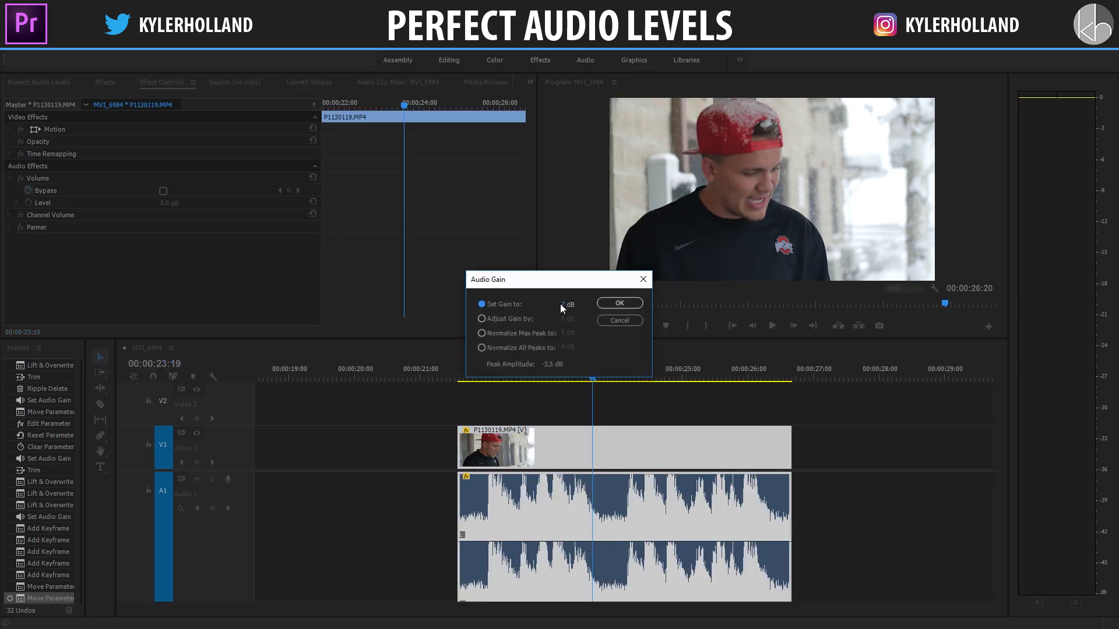
pyautogui.click(628, 303)
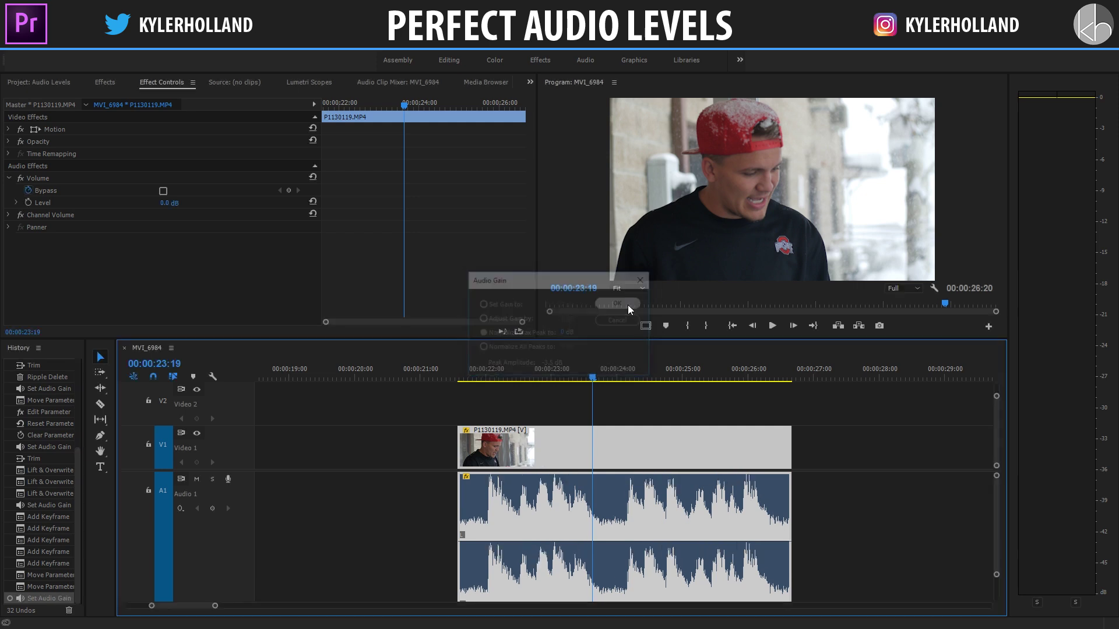
# - Replay the third clip from about 22 seconds, then zoom in around the middle clip near 14 seconds
pyautogui.click(472, 369)
pyautogui.press('space')
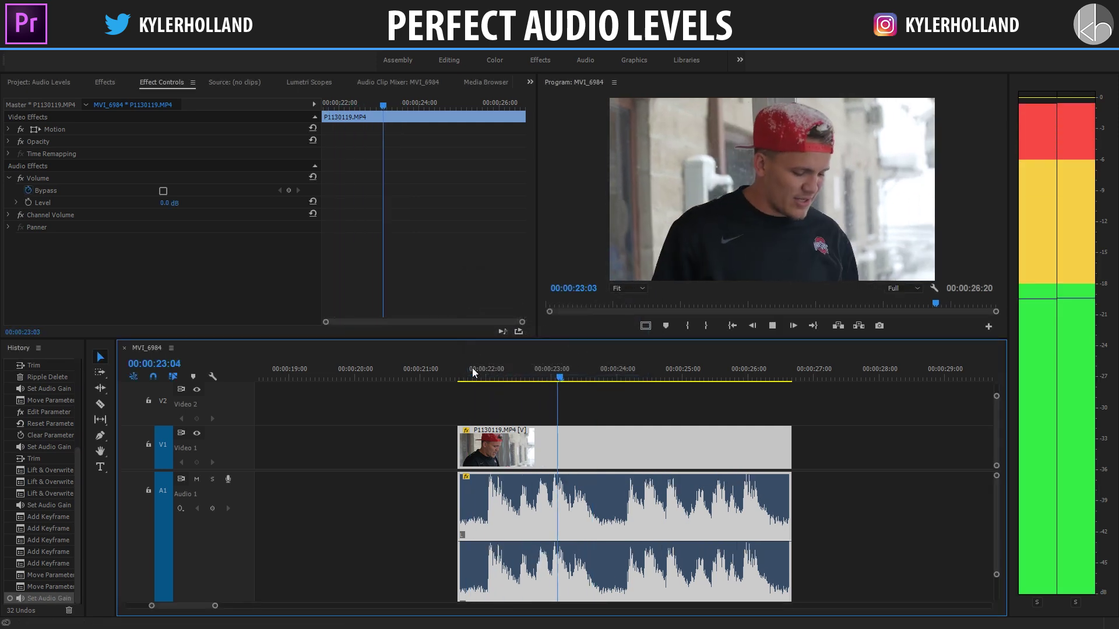
pyautogui.press('space')
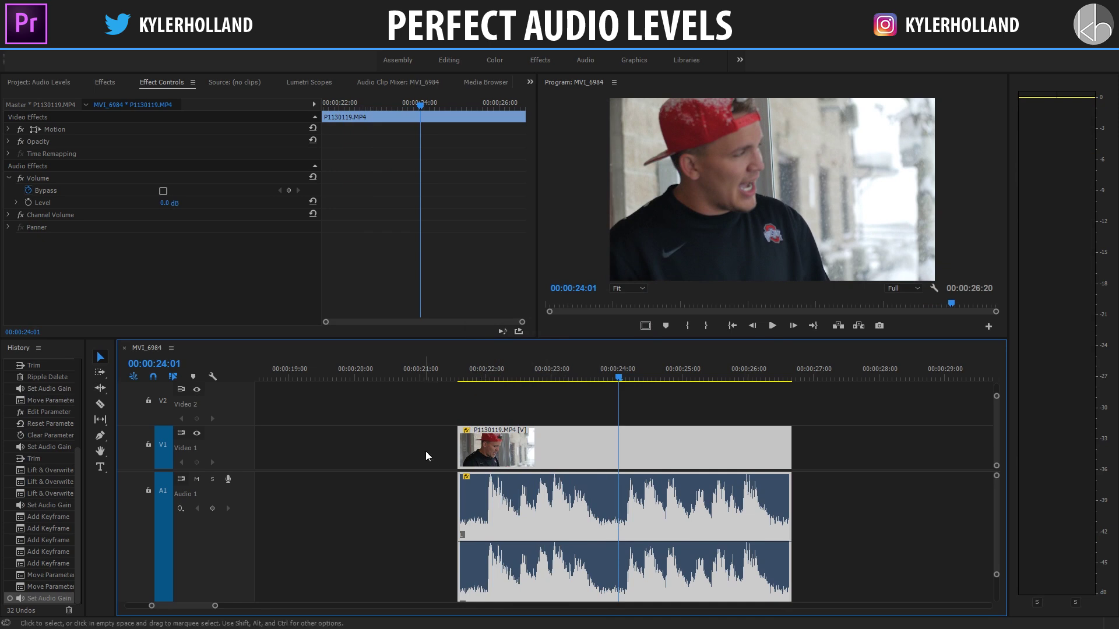
pyautogui.press('-')
pyautogui.press('-')
pyautogui.click(464, 382)
pyautogui.press('=')
pyautogui.press('=')
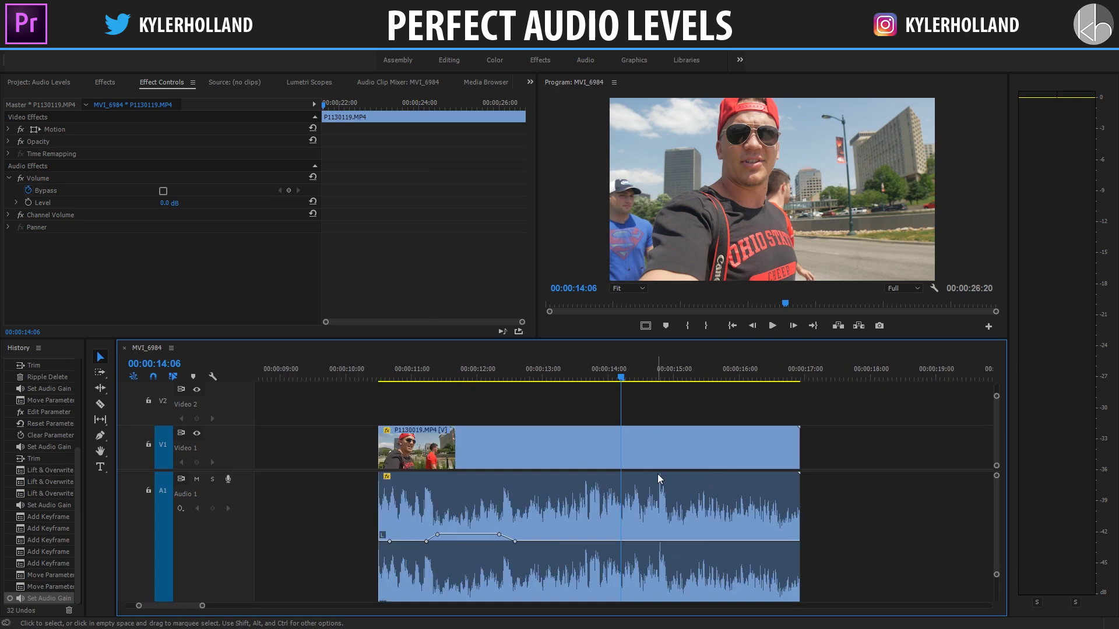
# - Change the P1130019.MP4 clip's Audio Gain from 0.8 dB to a set gain of 2 dB
pyautogui.rightClick(629, 495)
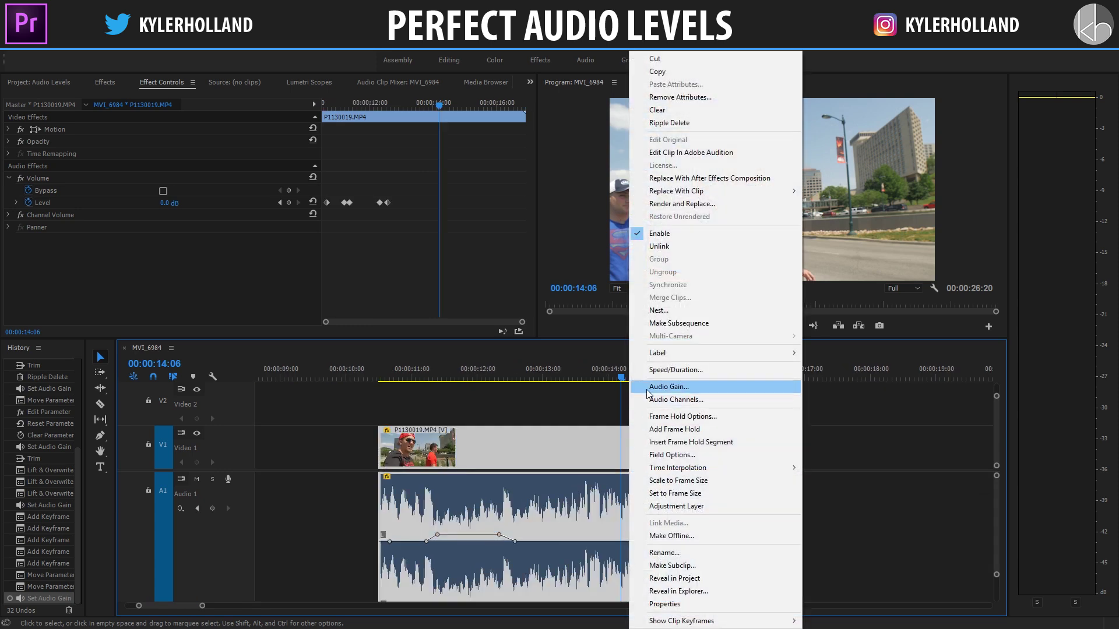
pyautogui.click(634, 387)
pyautogui.click(482, 304)
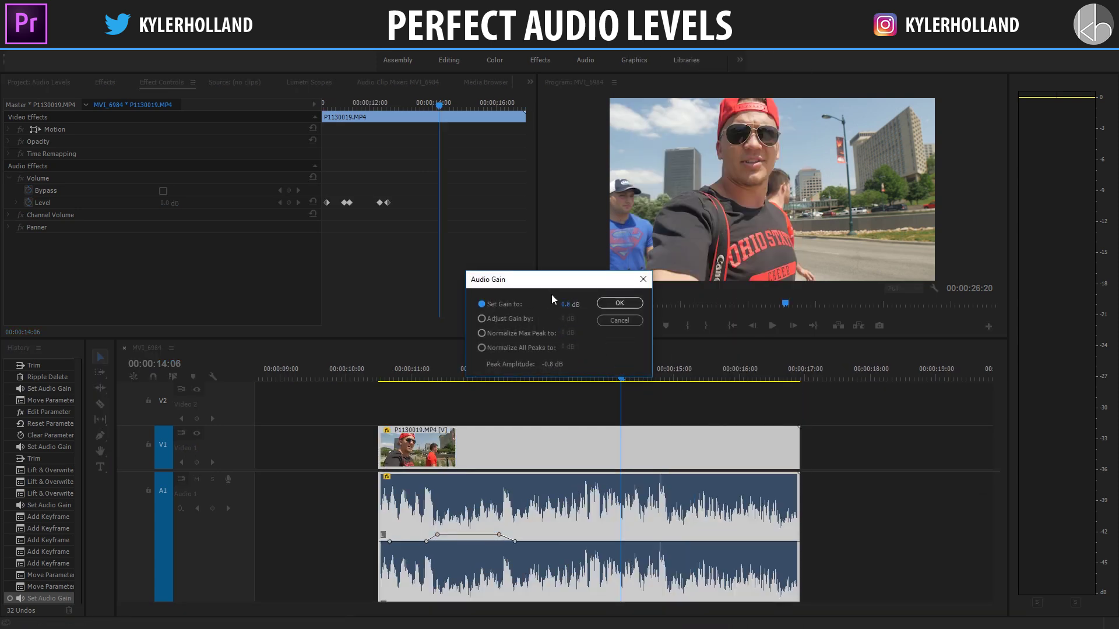
pyautogui.click(562, 304)
pyautogui.write('2')
pyautogui.press('Return')
pyautogui.scroll(-4, 715, 478)
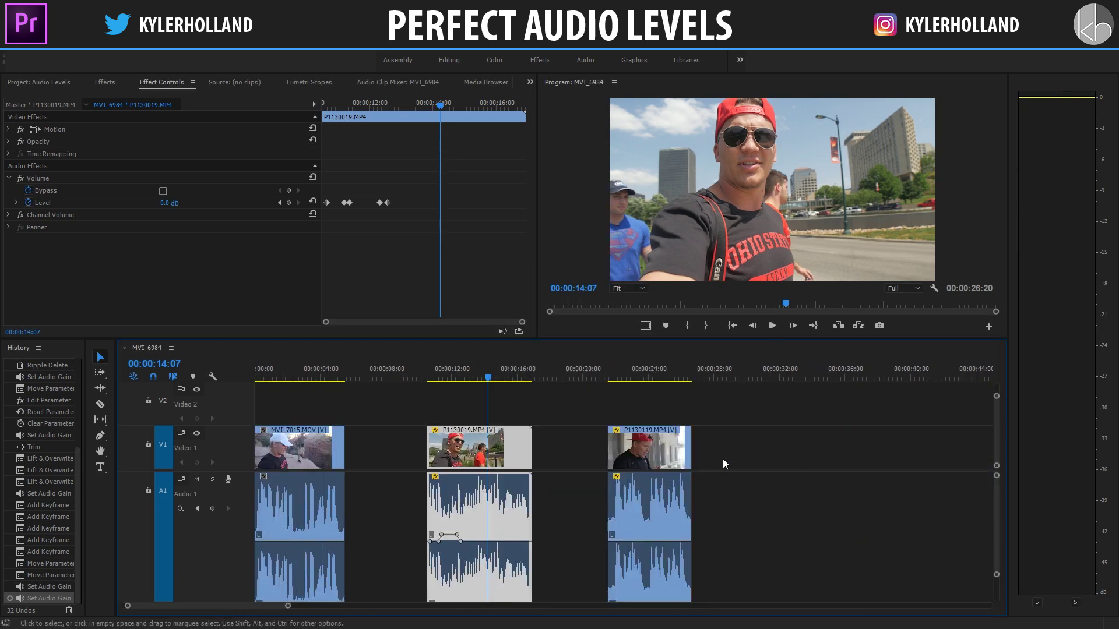
pyautogui.click(554, 519)
pyautogui.scroll(2, 554, 520)
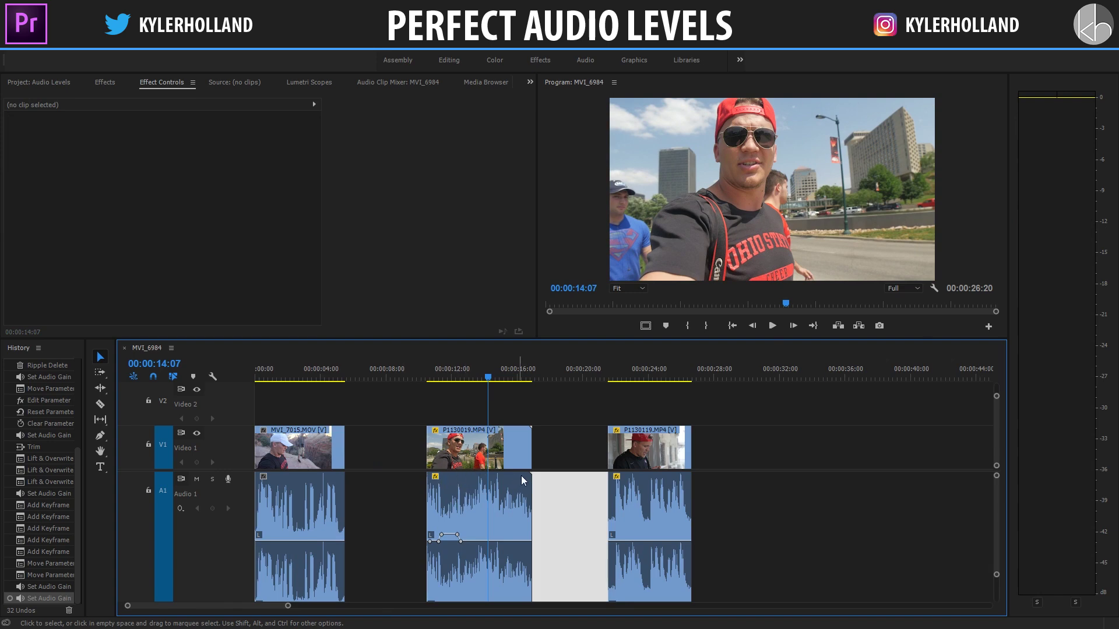
pyautogui.click(324, 369)
pyautogui.click(346, 437)
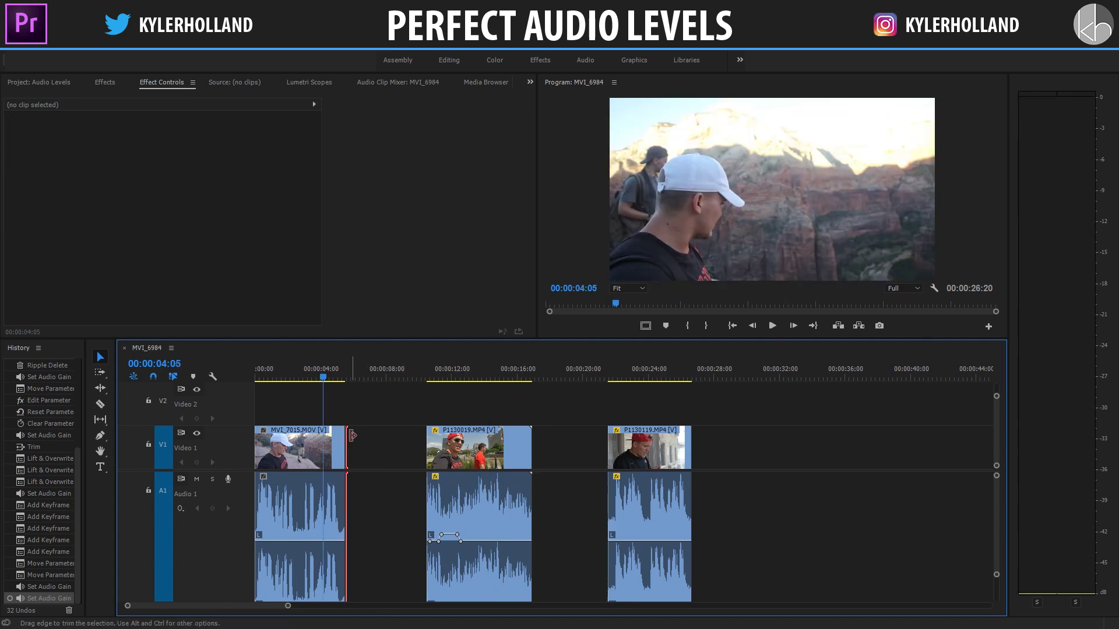
pyautogui.scroll(4, 348, 426)
pyautogui.click(501, 443)
pyautogui.moveTo(523, 376); pyautogui.dragTo(502, 377)
pyautogui.click(681, 437)
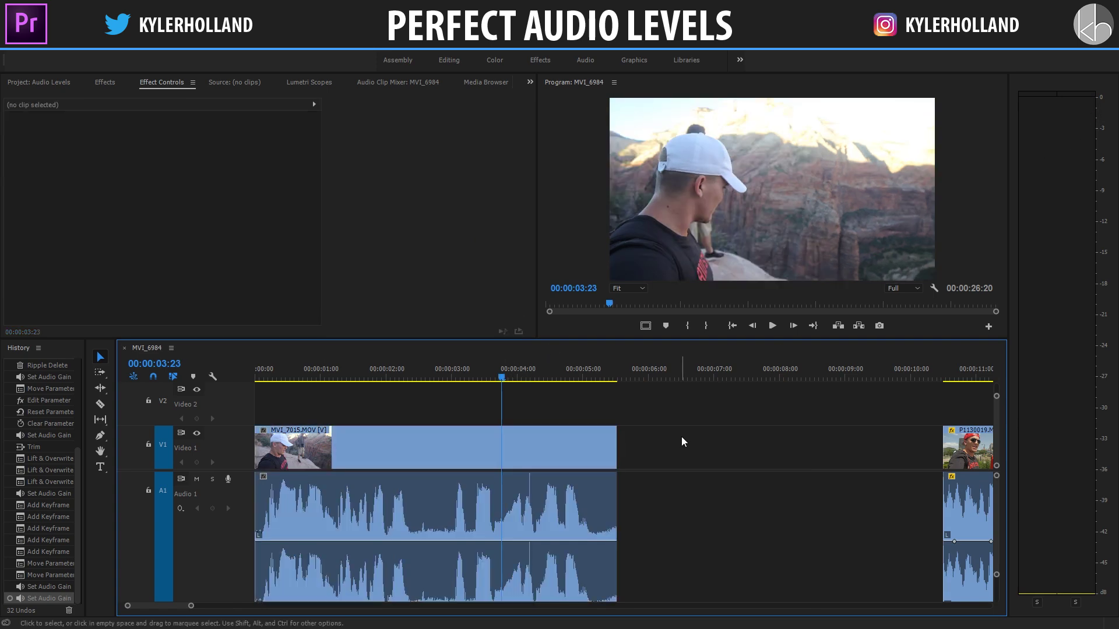
pyautogui.press('-')
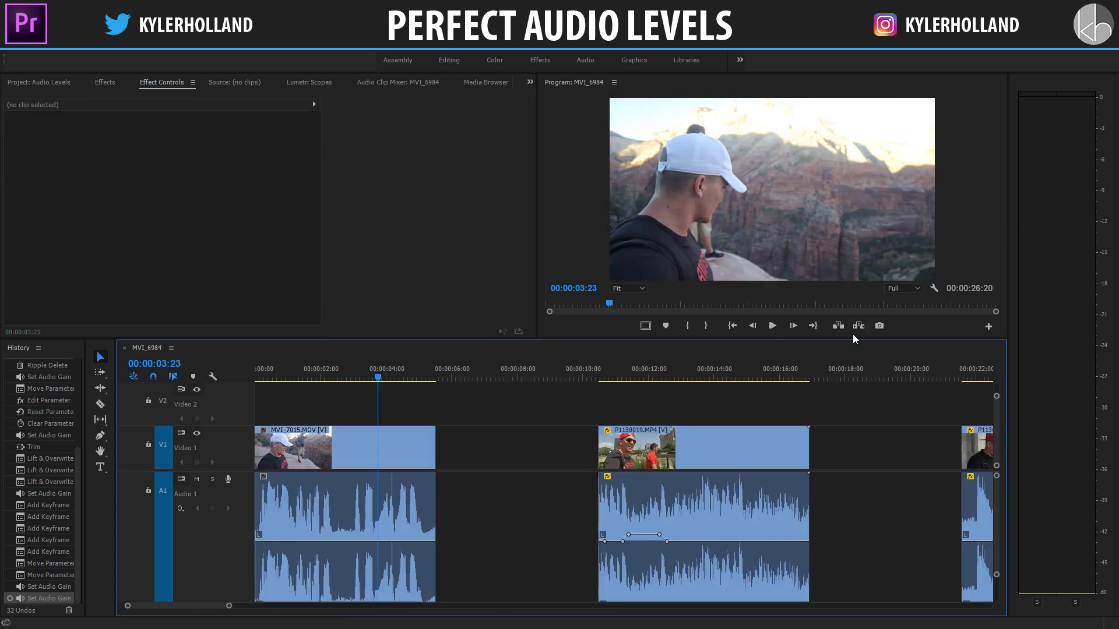
pyautogui.press('-')
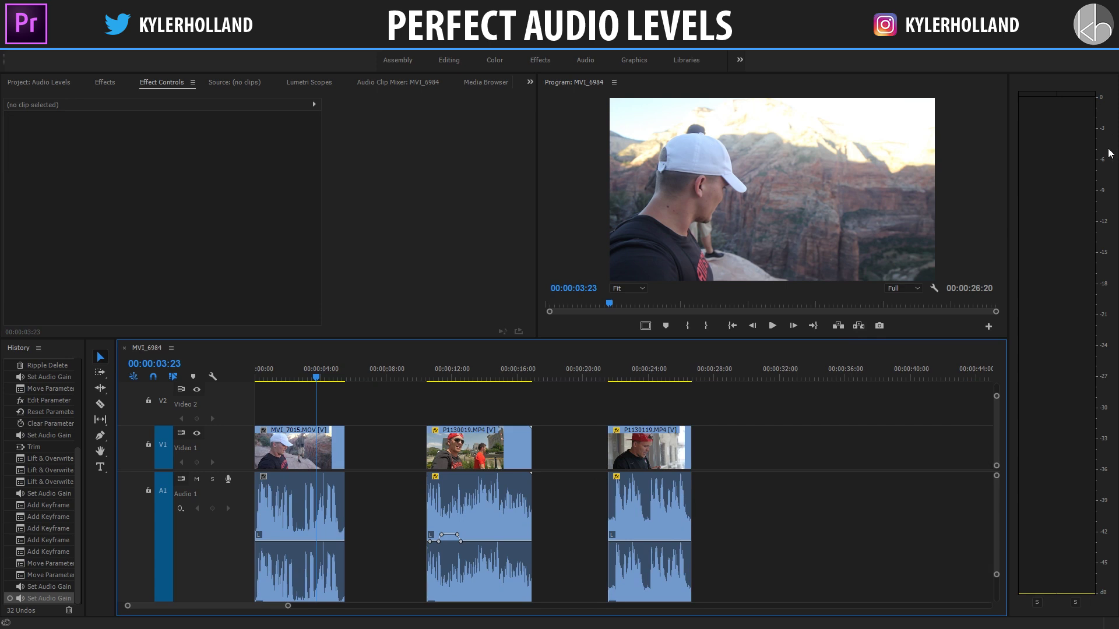